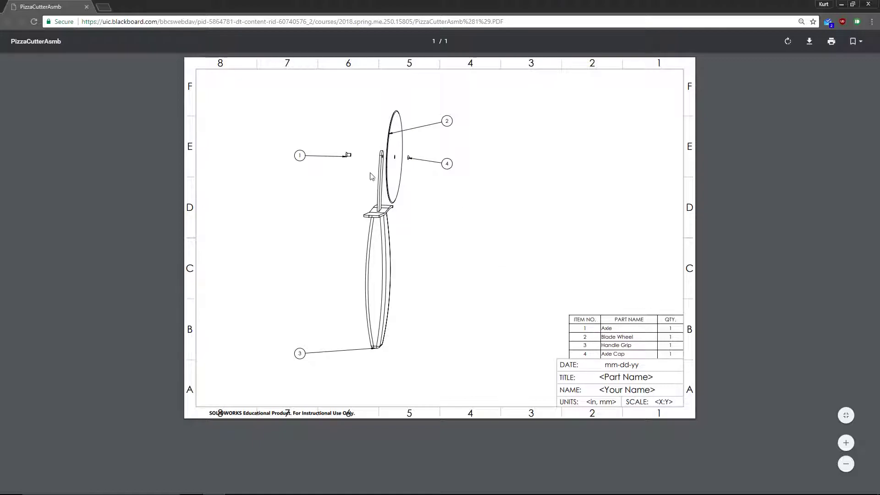
Switch to SOLIDWORKS and examine the pizza cutter assembly together with its components and mates.
{"action": "key", "text": "super+Tab"}
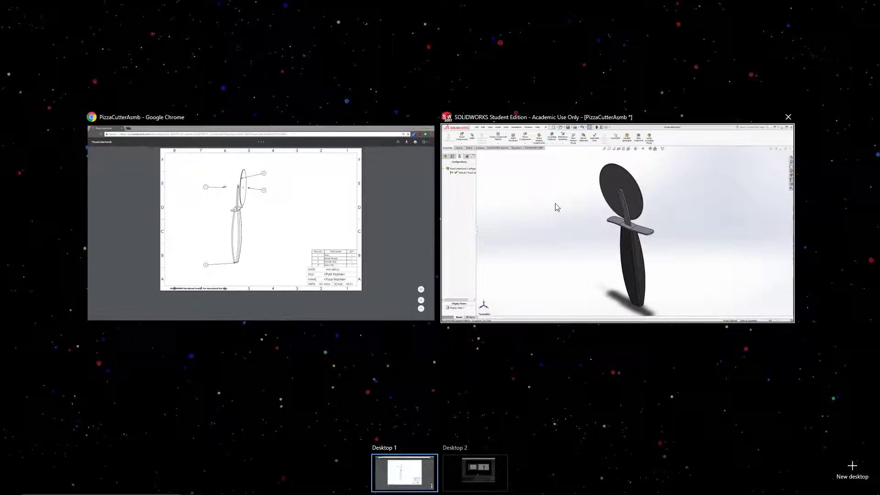
{"action": "left_click", "coordinate": [556, 204]}
{"action": "middle_click_drag", "start_coordinate": [544, 263], "coordinate": [517, 306]}
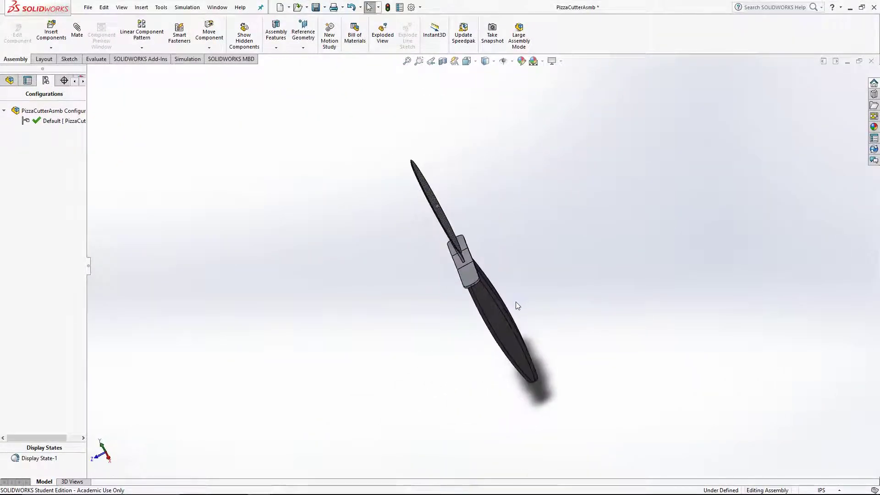
{"action": "left_click", "coordinate": [9, 80]}
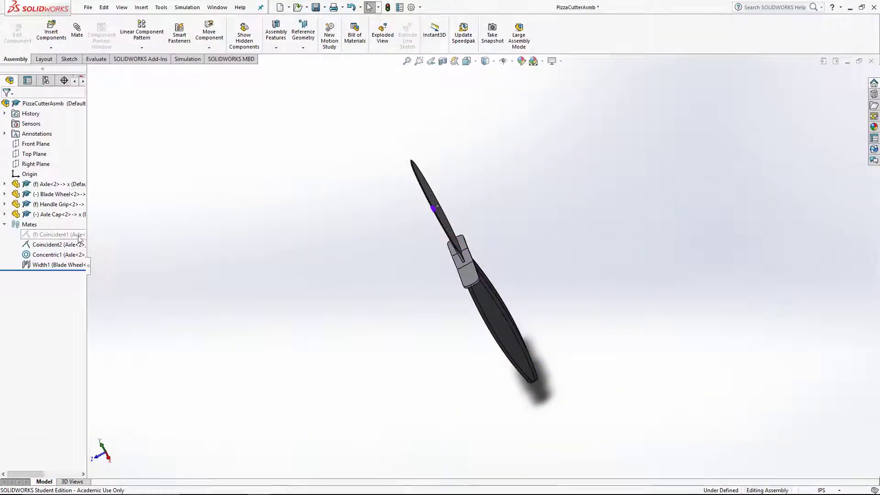
{"action": "middle_click_drag", "start_coordinate": [459, 249], "coordinate": [458, 268]}
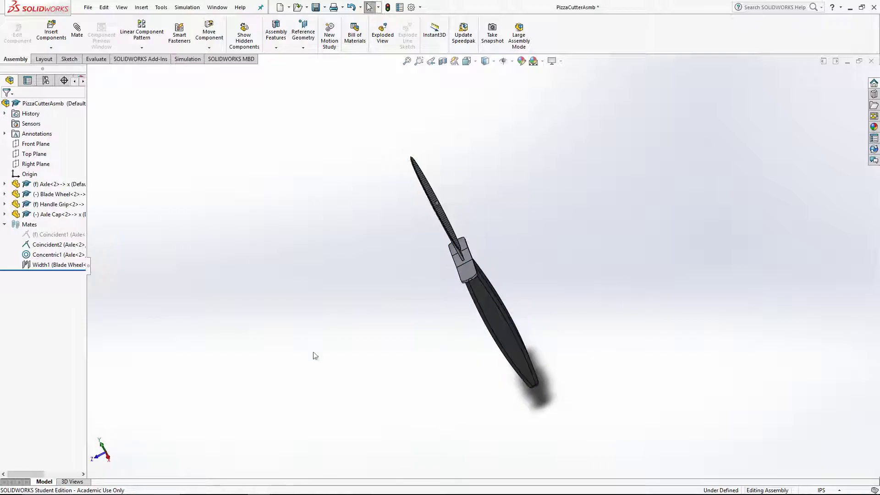
Examine the exploded layout of the axle, blade wheel and axle cap in the Chrome PDF drawing, and return to SOLIDWORKS.
{"action": "key", "text": "super+Tab"}
{"action": "left_click", "coordinate": [516, 226]}
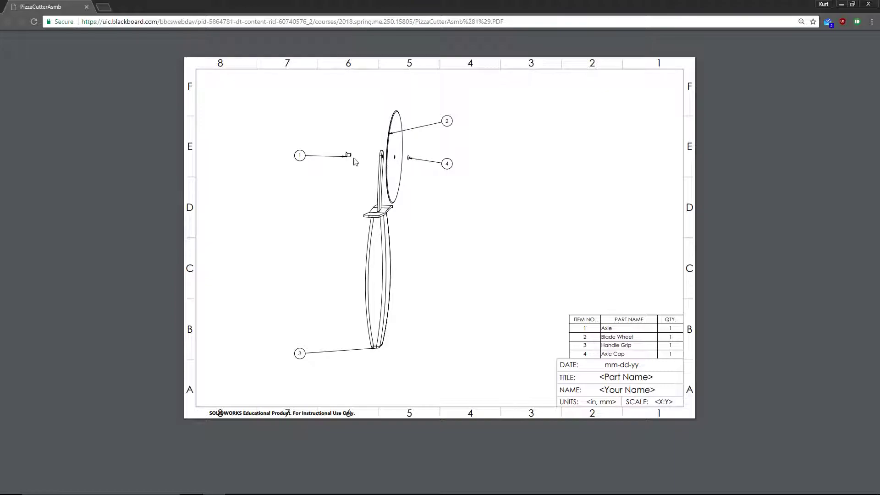
{"action": "scroll", "coordinate": [308, 174], "scroll_direction": "up", "scroll_amount": 3, "text": "ctrl"}
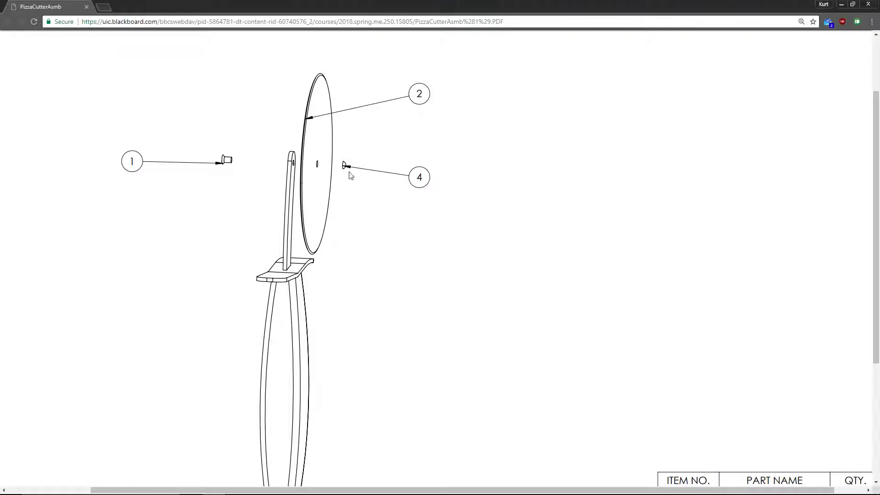
{"action": "scroll", "coordinate": [290, 183], "scroll_direction": "down", "scroll_amount": 2, "text": "ctrl"}
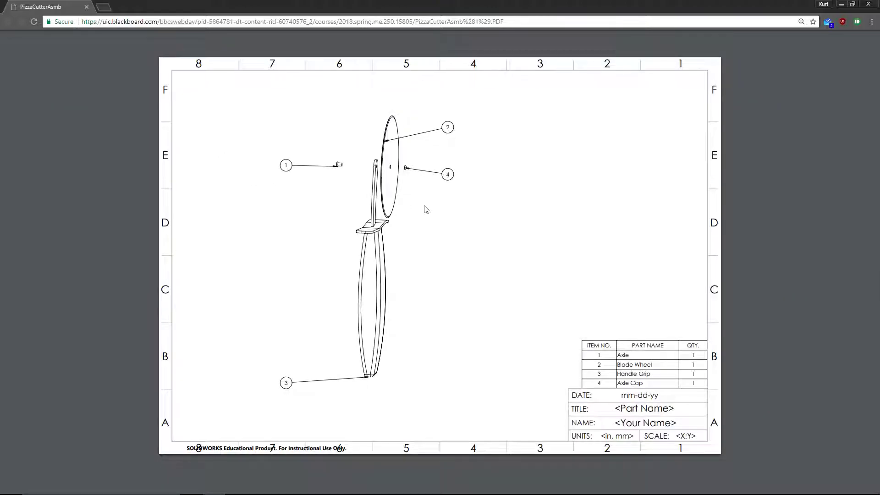
{"action": "key", "text": "super+Tab"}
{"action": "left_click", "coordinate": [491, 204]}
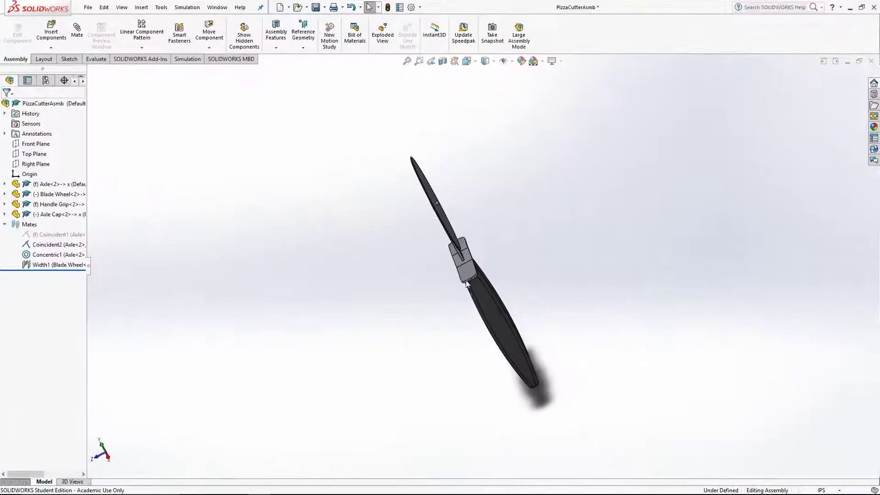
{"action": "middle_click_drag", "start_coordinate": [462, 230], "coordinate": [486, 240]}
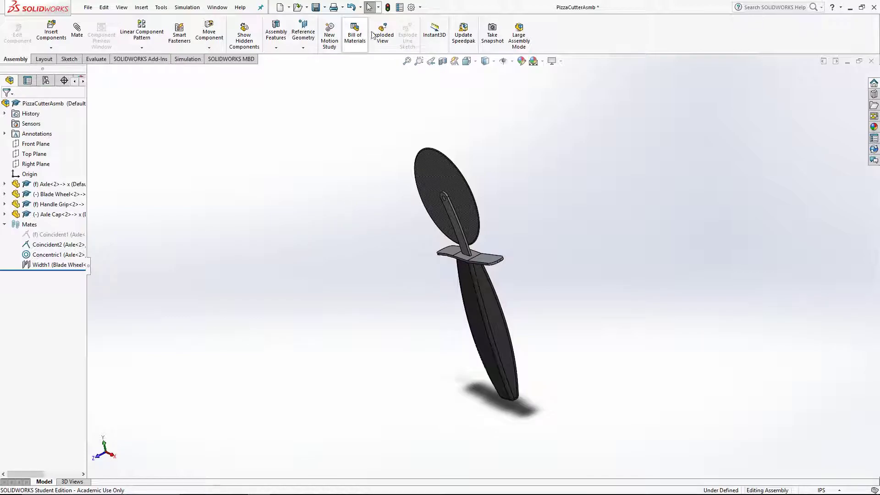
{"action": "left_click", "coordinate": [390, 41]}
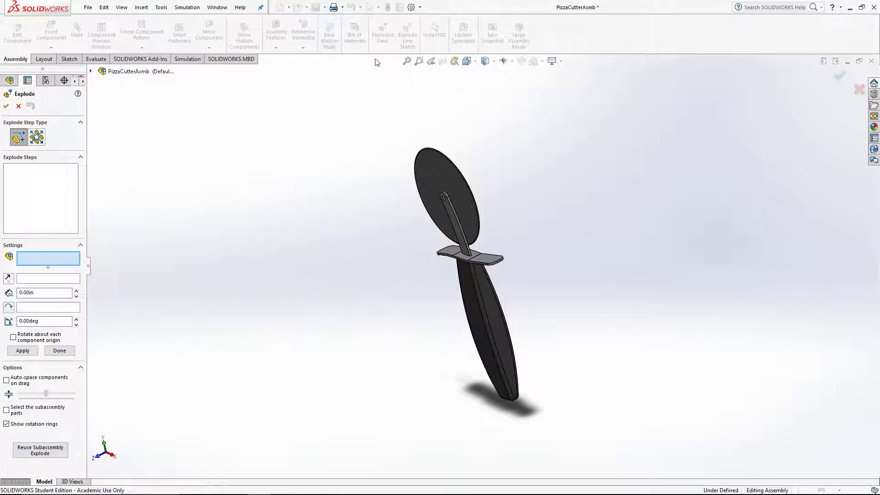
{"action": "key", "text": "Escape"}
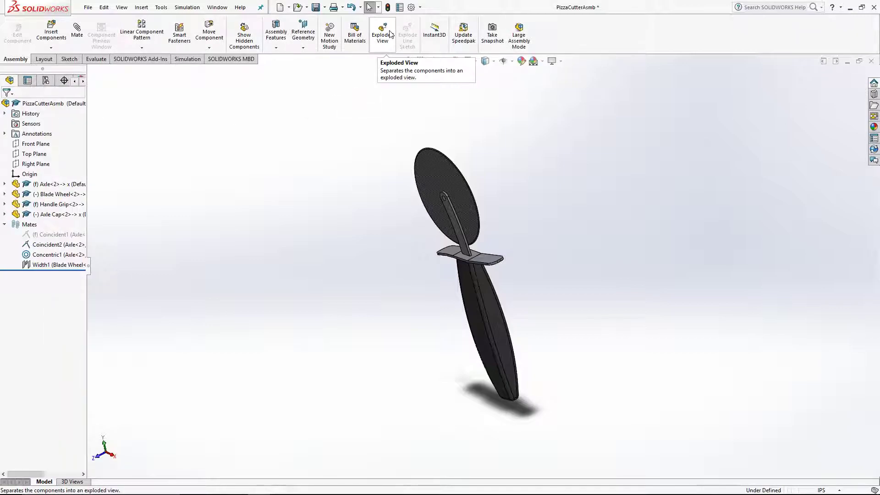
Start an exploded view of the assembly and pull the axle cap away from the blade wheel along the Z axis.
{"action": "left_click", "coordinate": [390, 34]}
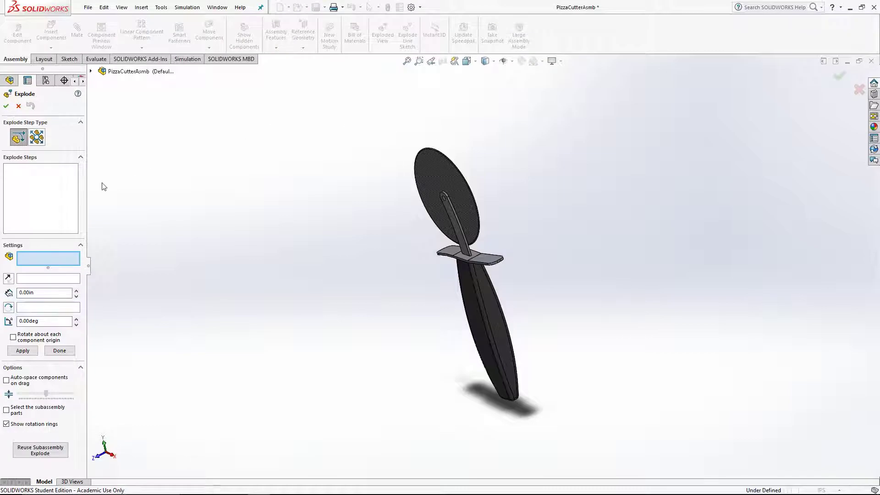
{"action": "middle_click_drag", "start_coordinate": [377, 151], "coordinate": [336, 184]}
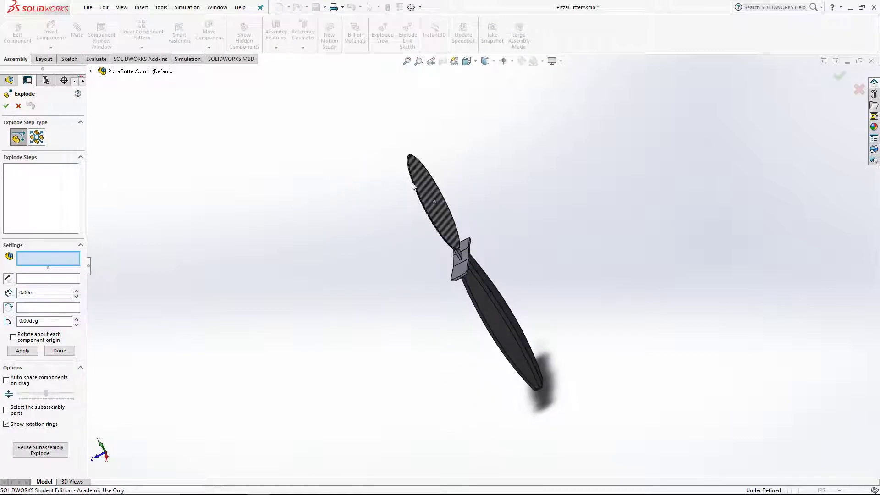
{"action": "scroll", "coordinate": [441, 214], "scroll_direction": "up", "scroll_amount": 3}
{"action": "scroll", "coordinate": [441, 211], "scroll_direction": "up", "scroll_amount": 2}
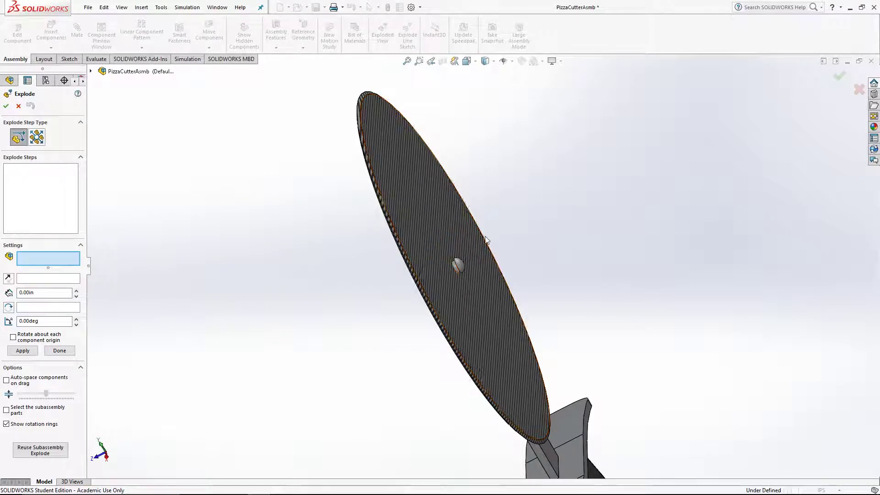
{"action": "left_click", "coordinate": [457, 265]}
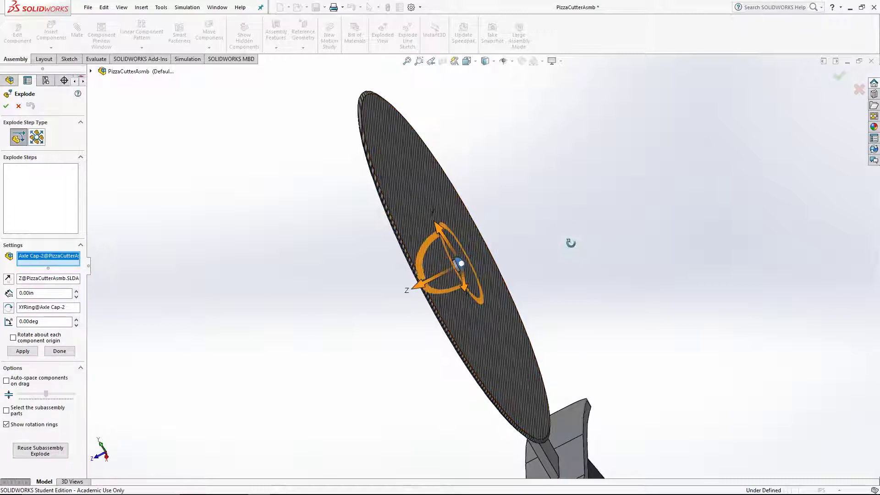
{"action": "middle_click_drag", "start_coordinate": [570, 244], "coordinate": [565, 236]}
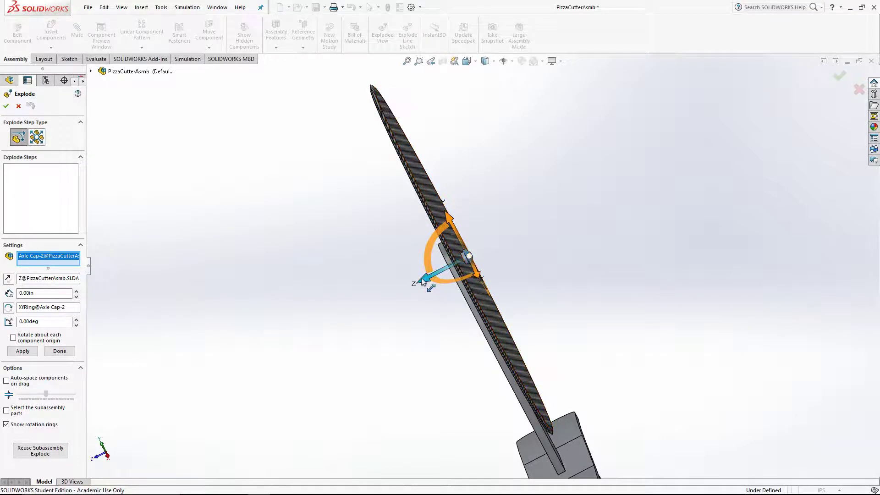
{"action": "left_click_drag", "start_coordinate": [421, 278], "coordinate": [520, 252]}
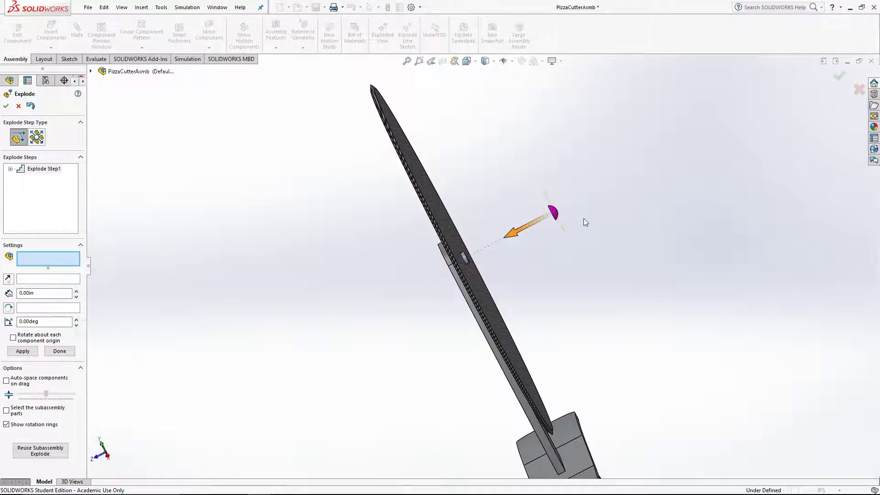
Explode the axle along the Z axis, out of the handle on the side opposite the axle cap.
{"action": "middle_click_drag", "start_coordinate": [528, 289], "coordinate": [536, 265]}
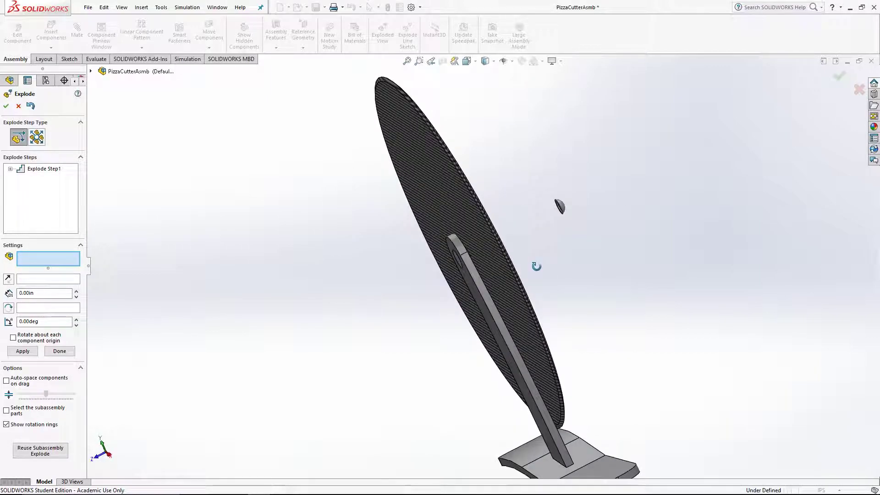
{"action": "left_click", "coordinate": [458, 260]}
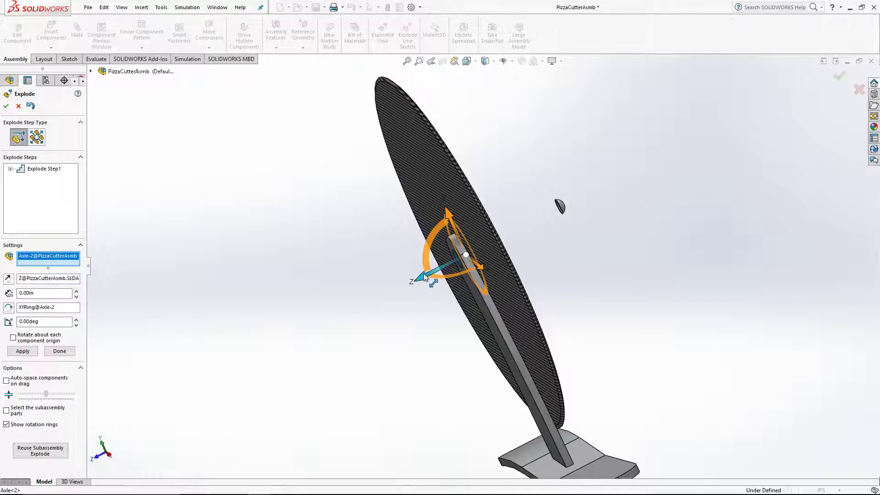
{"action": "left_click_drag", "start_coordinate": [424, 274], "coordinate": [308, 328]}
Explode the blade wheel along the Z axis, between the handle's arm and the axle cap.
{"action": "left_click", "coordinate": [495, 270]}
{"action": "left_click_drag", "start_coordinate": [454, 272], "coordinate": [472, 251]}
{"action": "scroll", "coordinate": [651, 323], "scroll_direction": "up", "scroll_amount": 4}
{"action": "left_click", "coordinate": [623, 328]}
{"action": "middle_click_drag", "start_coordinate": [624, 328], "coordinate": [613, 338]}
{"action": "middle_click_drag", "start_coordinate": [507, 308], "coordinate": [592, 313]}
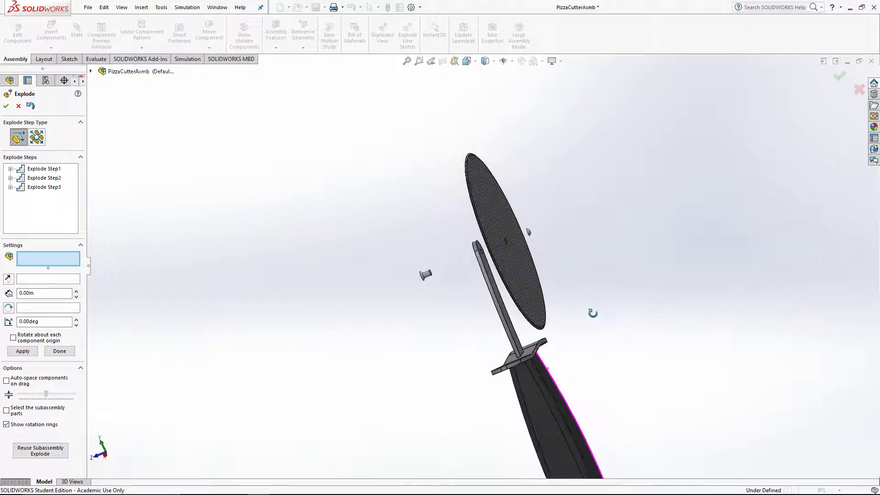
Move the axle cap and the blade wheel slightly farther out along the Z axis and accept the exploded view.
{"action": "left_click", "coordinate": [530, 232]}
{"action": "left_click_drag", "start_coordinate": [504, 244], "coordinate": [520, 236]}
{"action": "left_click", "coordinate": [499, 253]}
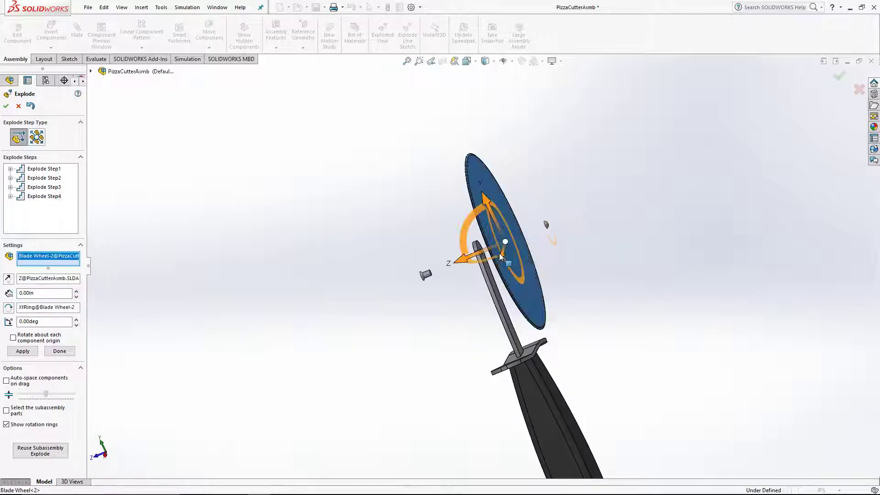
{"action": "left_click_drag", "start_coordinate": [450, 260], "coordinate": [474, 254]}
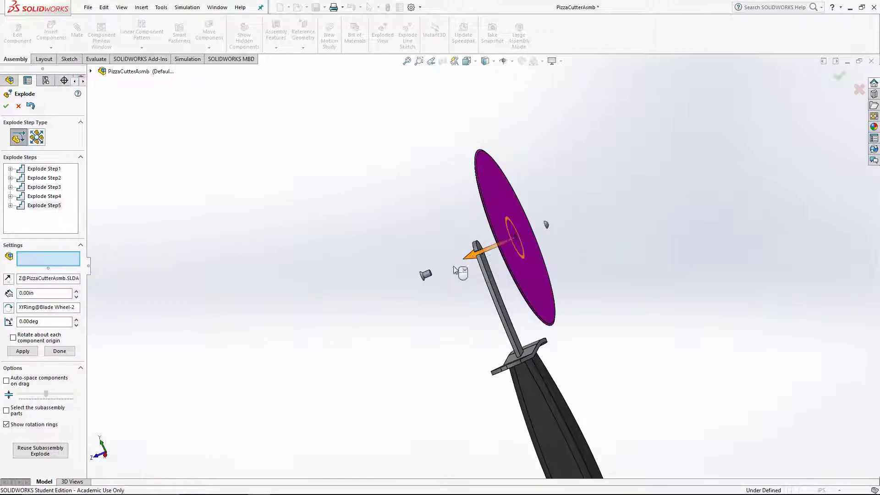
{"action": "middle_click_drag", "start_coordinate": [562, 270], "coordinate": [531, 316]}
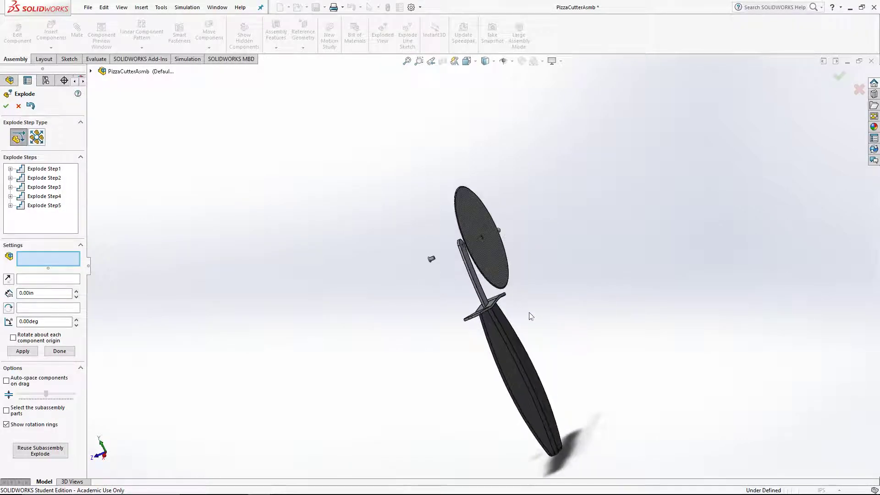
{"action": "left_click", "coordinate": [6, 106]}
Orient the exploded assembly upright in the Right view and tilt it slightly to show the blade's face.
{"action": "middle_click_drag", "start_coordinate": [550, 280], "coordinate": [564, 270]}
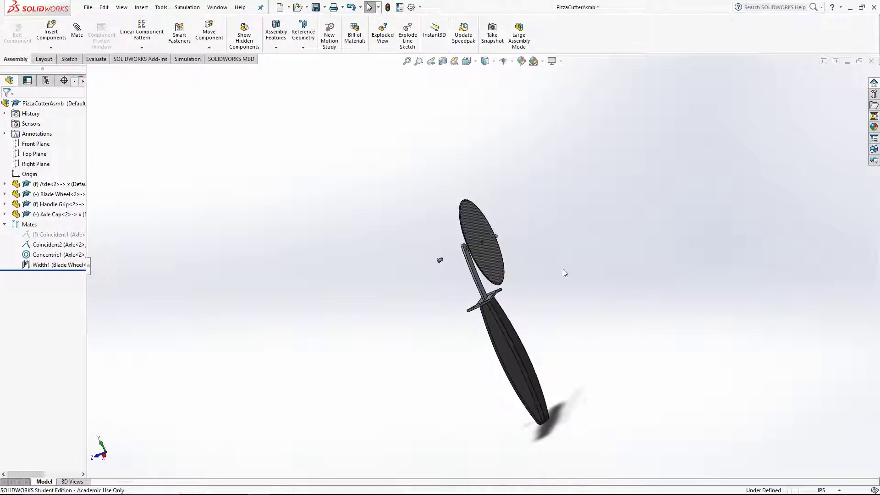
{"action": "key", "text": "space"}
{"action": "left_click", "coordinate": [553, 128]}
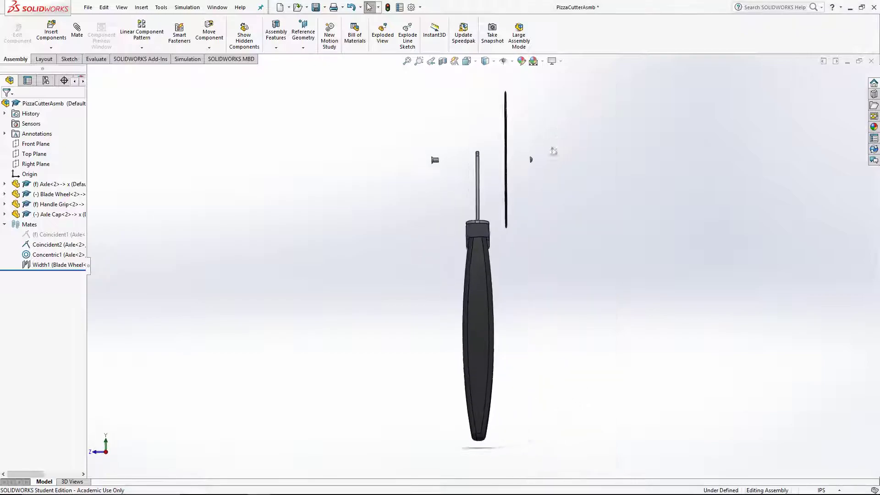
{"action": "middle_click_drag", "start_coordinate": [549, 232], "coordinate": [529, 268]}
{"action": "key", "text": "Escape"}
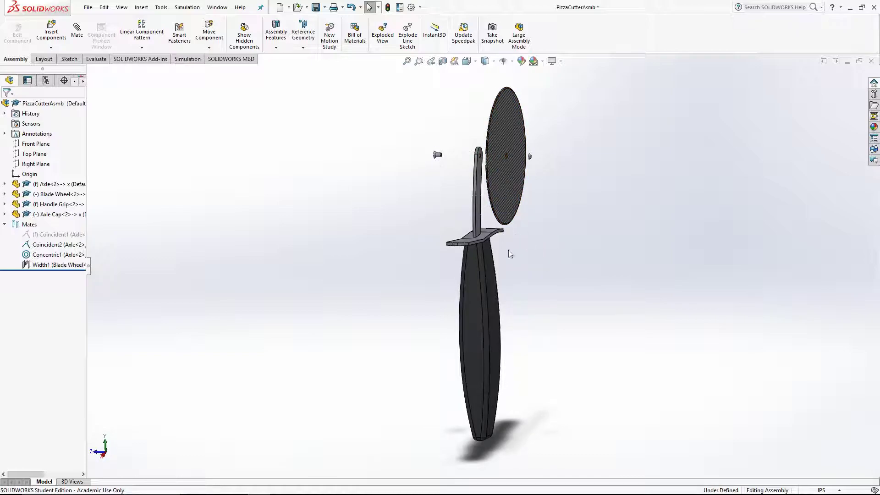
Create a drawing from the assembly using the ME250_CAD_Template_Assembly.slddrt sheet format from the Downloads folder.
{"action": "left_click", "coordinate": [88, 7]}
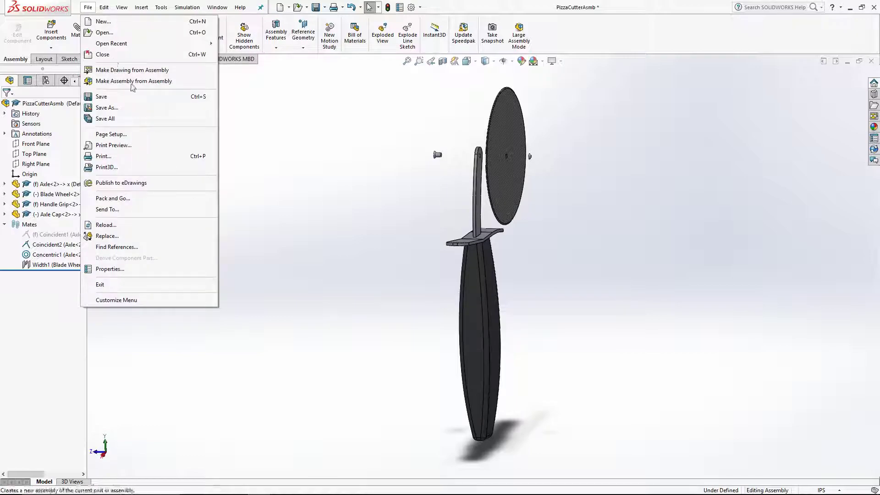
{"action": "left_click", "coordinate": [126, 70]}
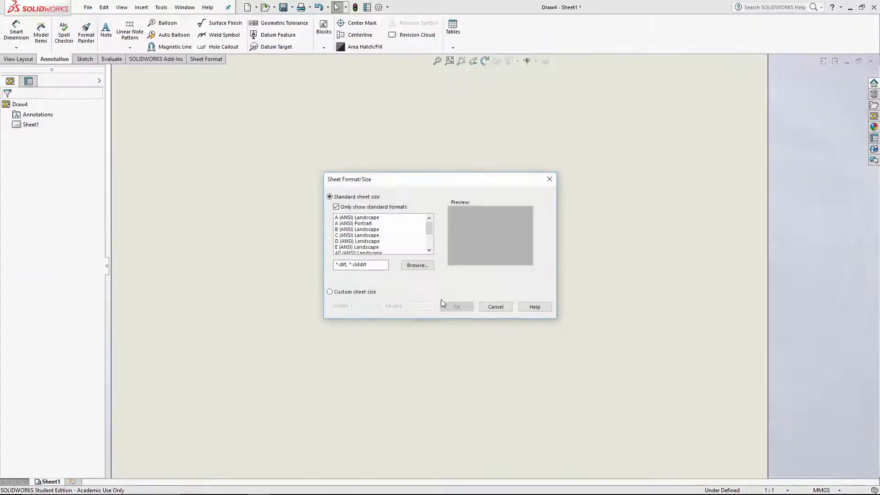
{"action": "left_click", "coordinate": [417, 265]}
{"action": "scroll", "coordinate": [340, 218], "scroll_direction": "down", "scroll_amount": 5}
{"action": "scroll", "coordinate": [340, 217], "scroll_direction": "up", "scroll_amount": 3}
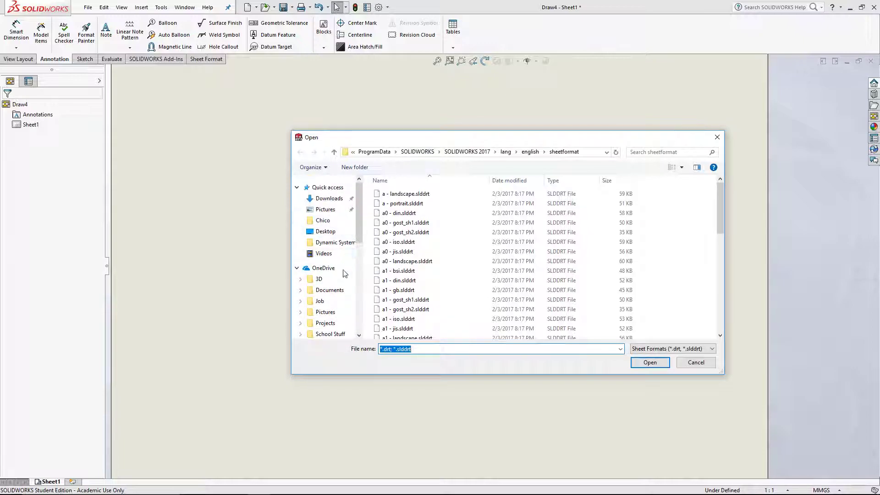
{"action": "left_click", "coordinate": [329, 198]}
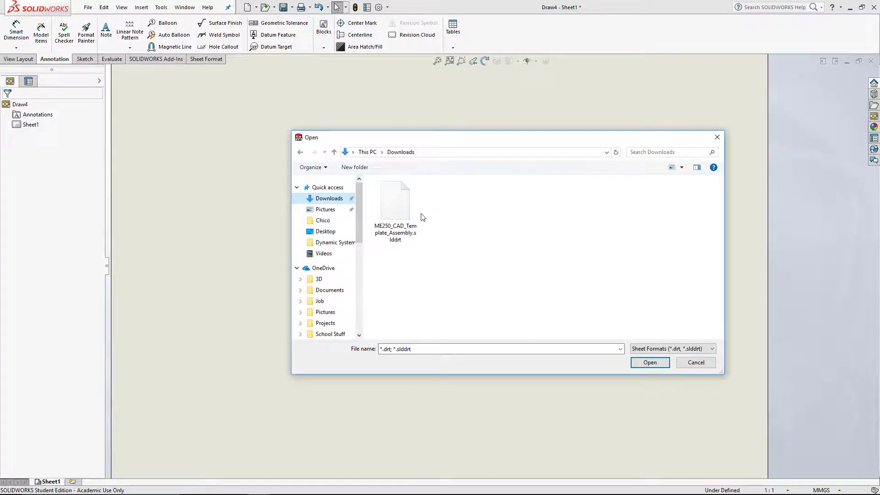
{"action": "double_click", "coordinate": [403, 240]}
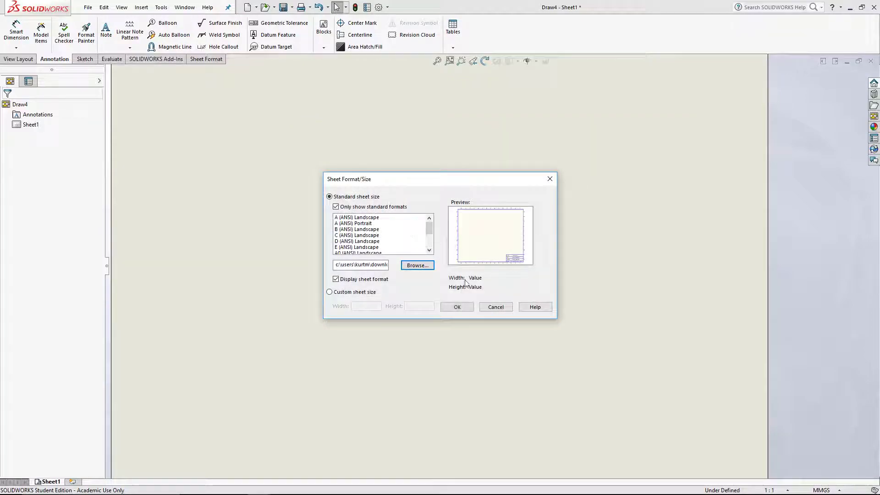
{"action": "left_click", "coordinate": [455, 306]}
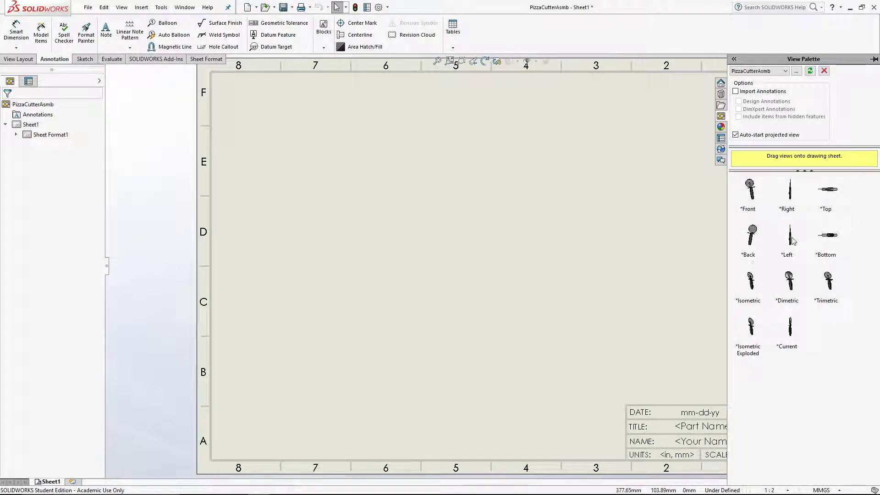
Consult the reference PDF and place the assembly's Current view on the left half of the drawing sheet.
{"action": "key", "text": "super+Tab"}
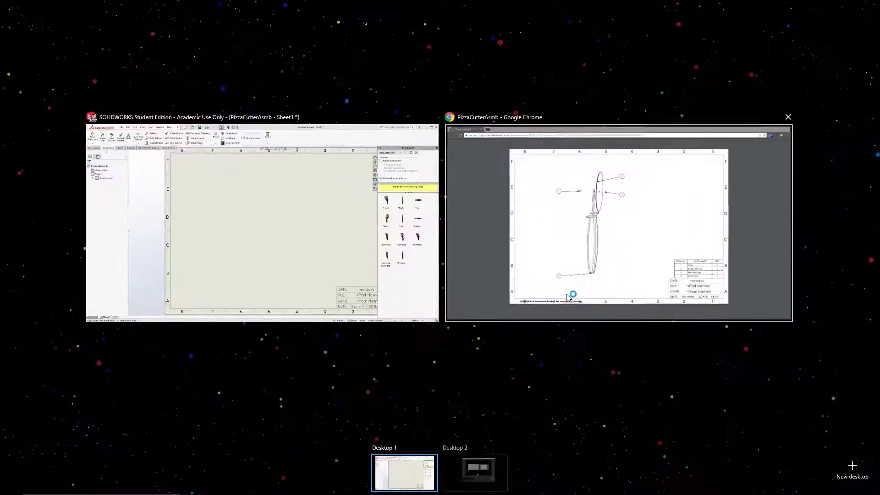
{"action": "left_click", "coordinate": [567, 297]}
{"action": "key", "text": "super+Tab"}
{"action": "left_click", "coordinate": [452, 222]}
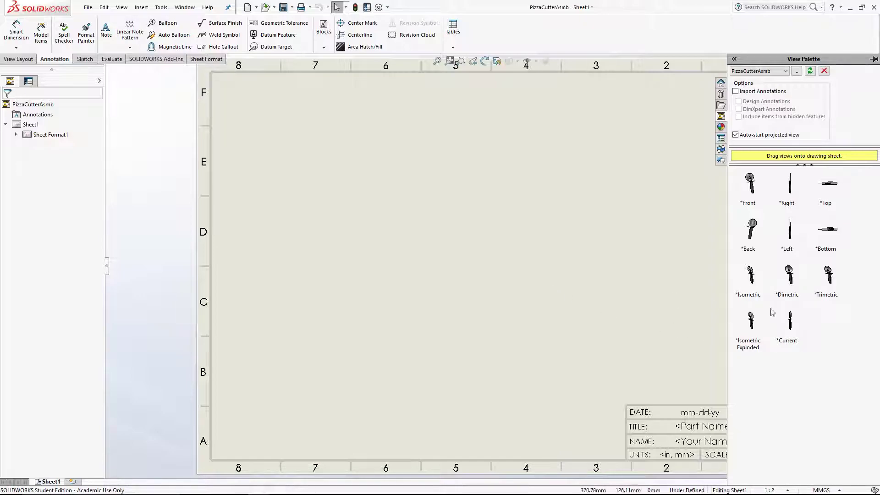
{"action": "left_click_drag", "start_coordinate": [789, 319], "coordinate": [718, 326]}
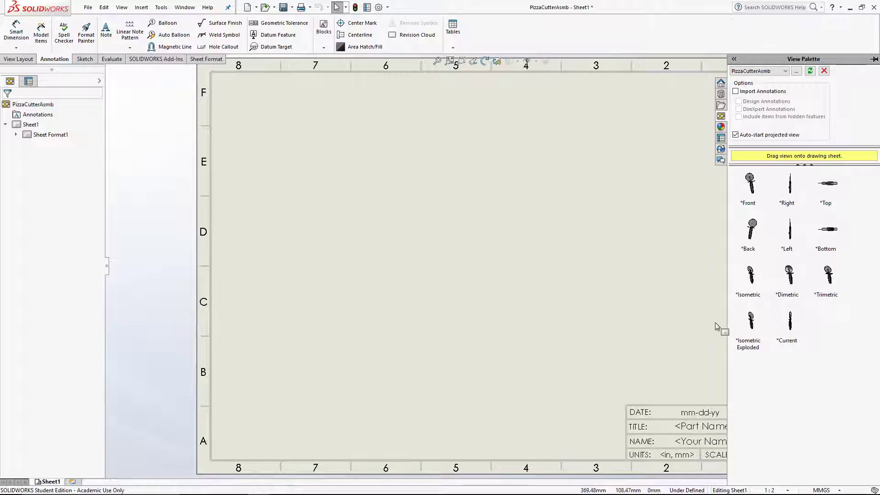
{"action": "left_click", "coordinate": [790, 324]}
{"action": "left_click_drag", "start_coordinate": [787, 329], "coordinate": [414, 277]}
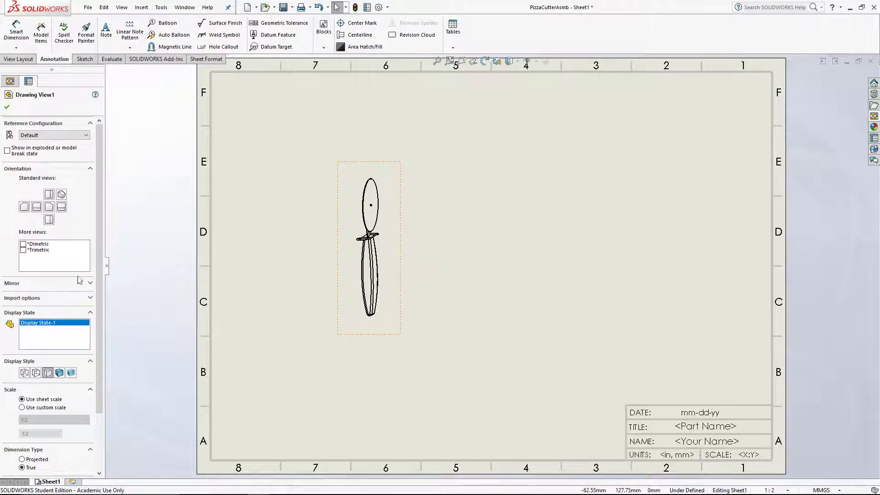
Set the drawing view to a custom scale of 1:1 and accept the view.
{"action": "left_click", "coordinate": [42, 409]}
{"action": "left_click", "coordinate": [54, 419]}
{"action": "left_click", "coordinate": [38, 344]}
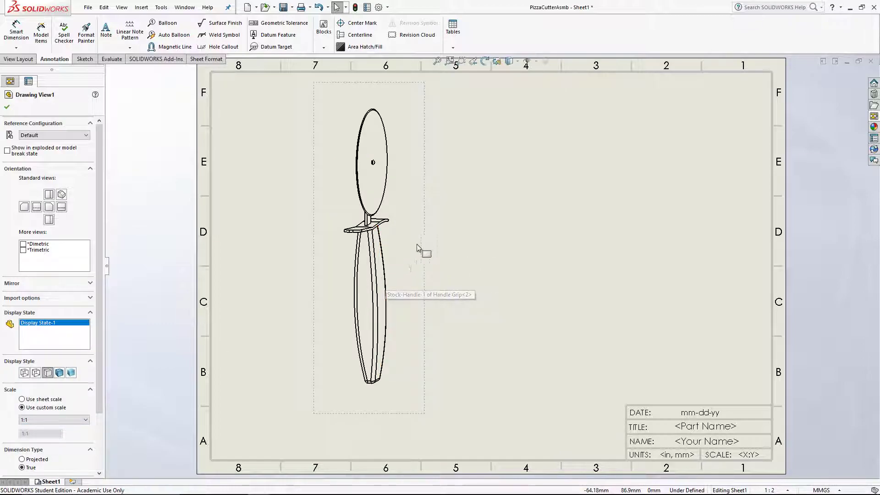
{"action": "left_click", "coordinate": [7, 108]}
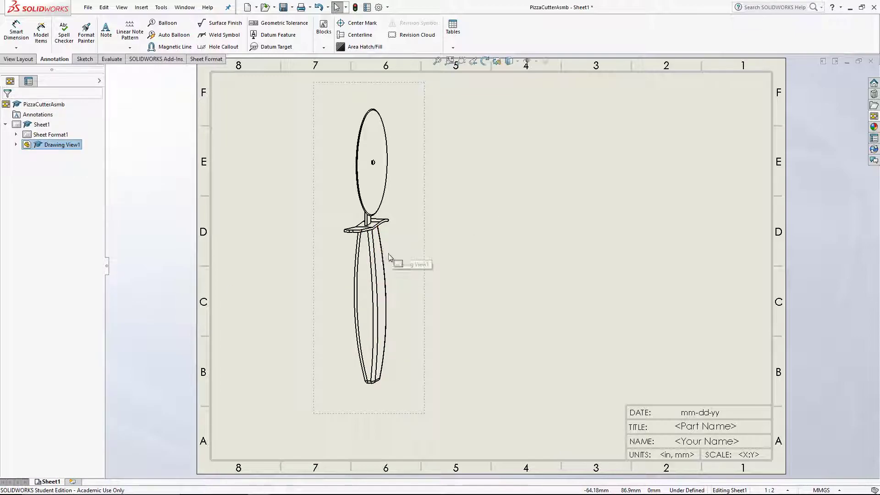
Compare the view with the reference PDF and show the drawing view in its exploded state.
{"action": "key", "text": "super+Tab"}
{"action": "left_click", "coordinate": [611, 213]}
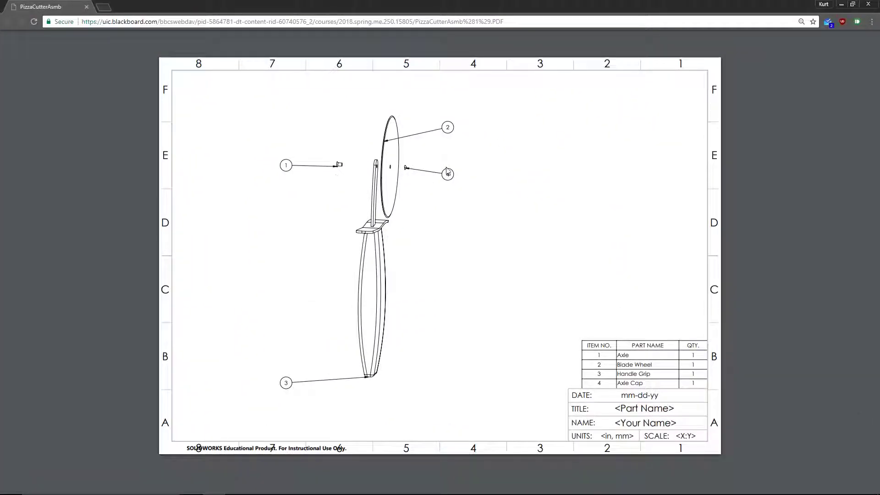
{"action": "key", "text": "super+Tab"}
{"action": "left_click", "coordinate": [563, 221]}
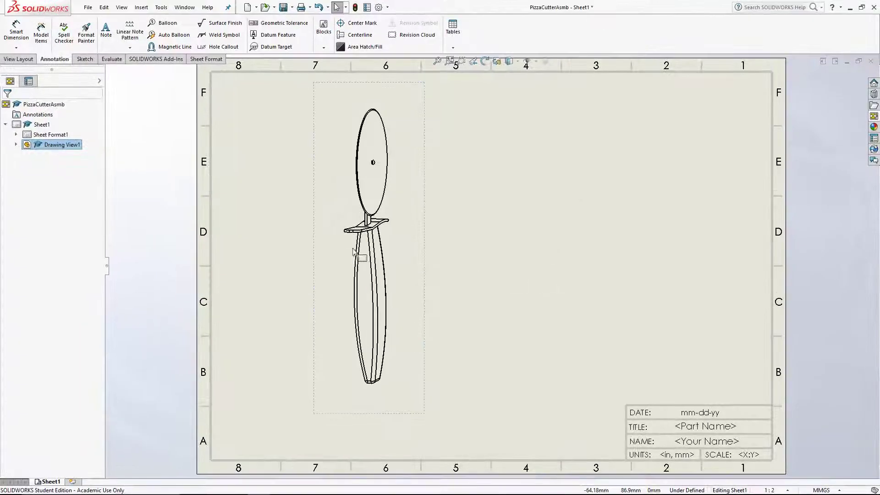
{"action": "left_click", "coordinate": [362, 241]}
{"action": "right_click", "coordinate": [363, 242]}
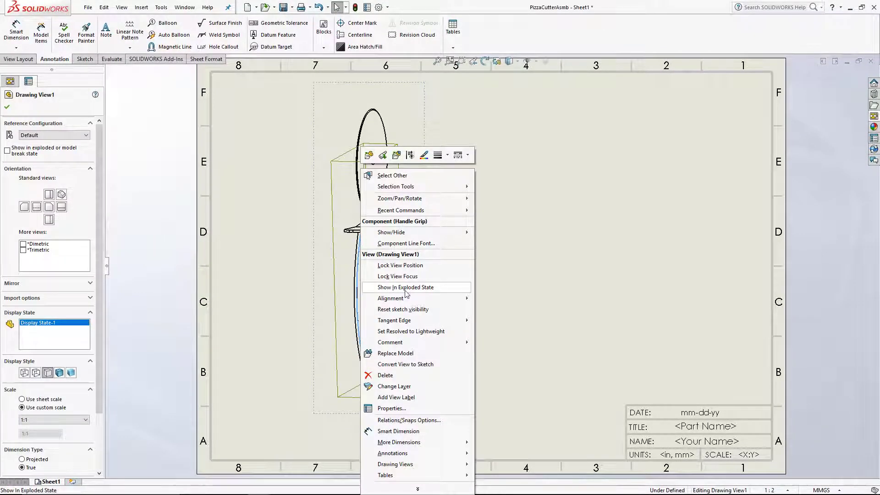
{"action": "left_click", "coordinate": [444, 288]}
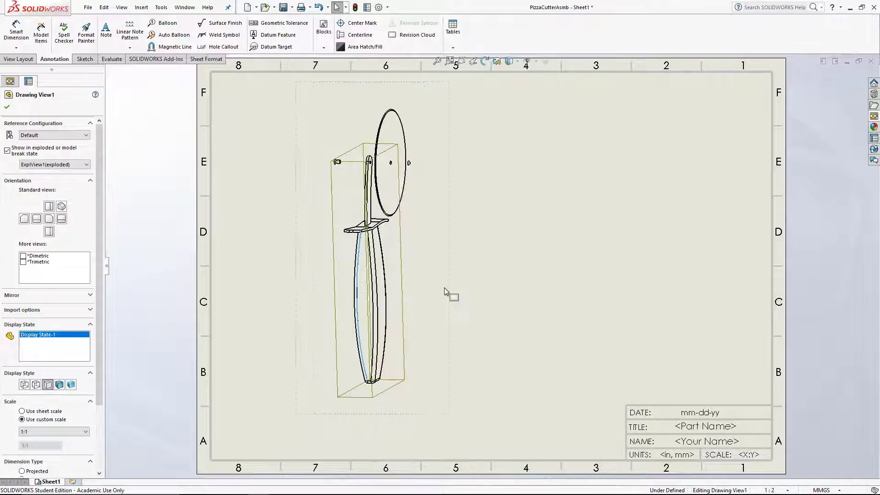
Toggle the drawing view to its unexploded state and back to the exploded state.
{"action": "scroll", "coordinate": [392, 179], "scroll_direction": "down", "scroll_amount": 4}
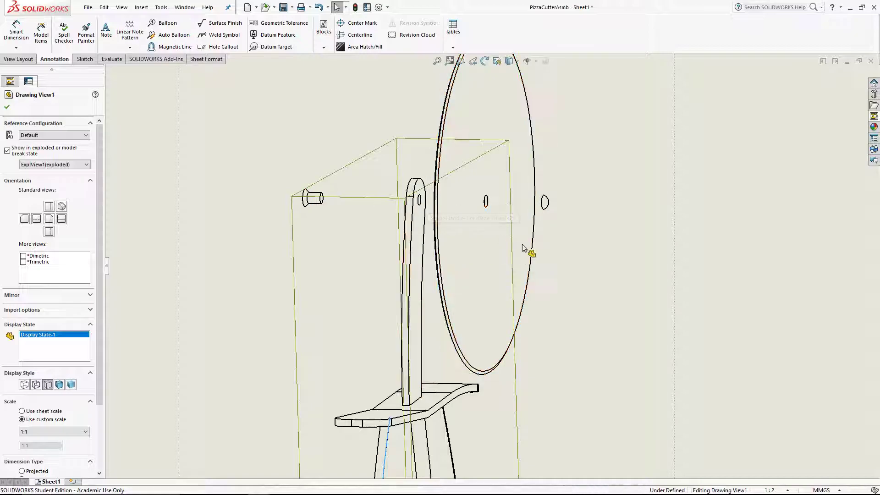
{"action": "right_click", "coordinate": [435, 272]}
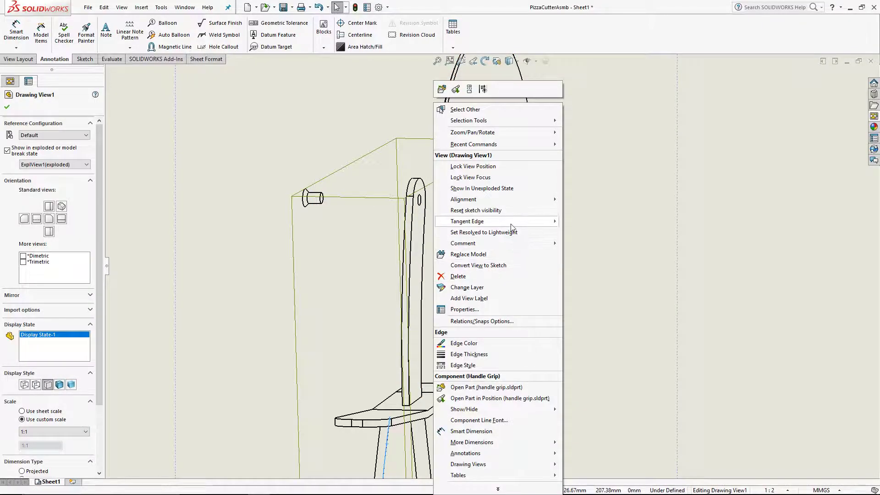
{"action": "left_click", "coordinate": [499, 189]}
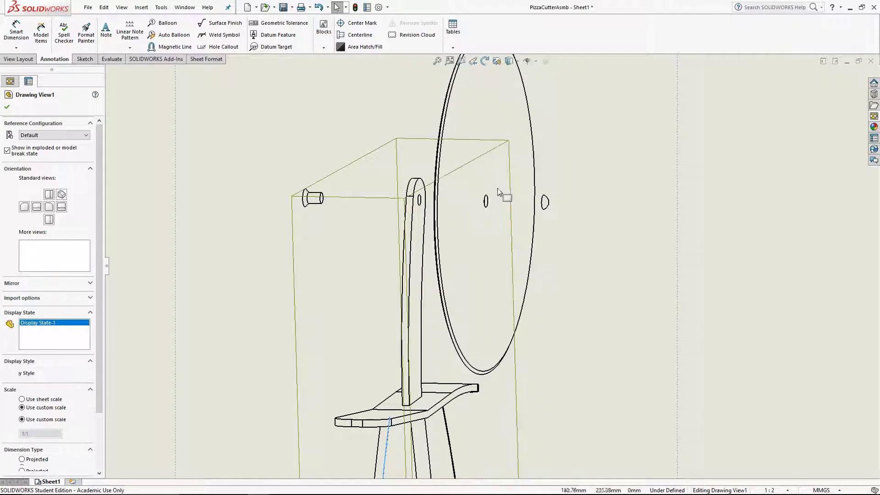
{"action": "right_click", "coordinate": [411, 198]}
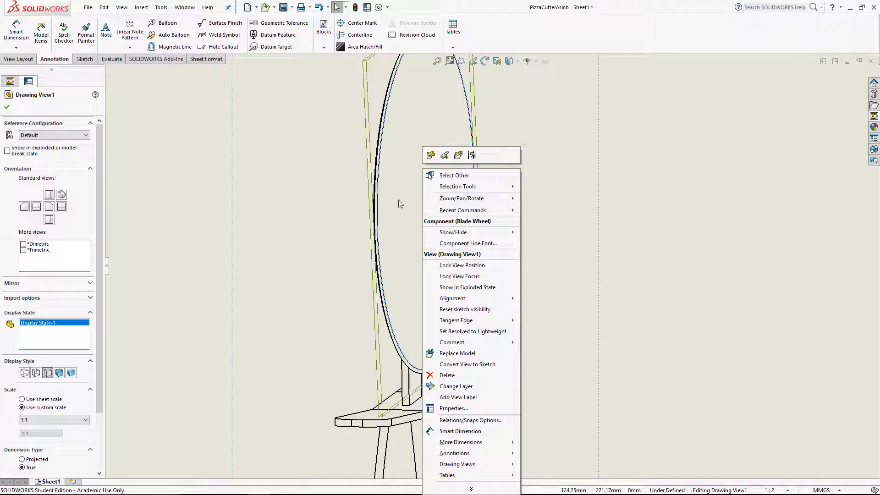
{"action": "left_click", "coordinate": [468, 287]}
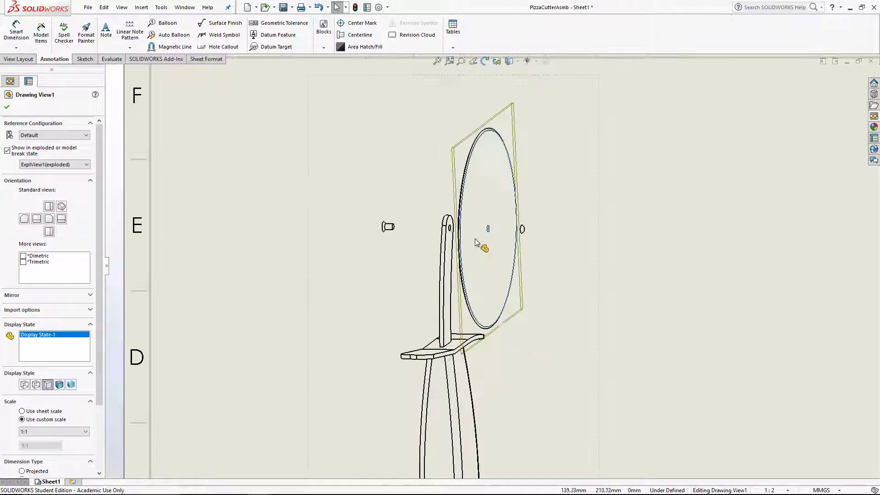
Move the exploded view slightly down the sheet, compare it with the reference PDF and accept the view.
{"action": "scroll", "coordinate": [475, 243], "scroll_direction": "up", "scroll_amount": 6}
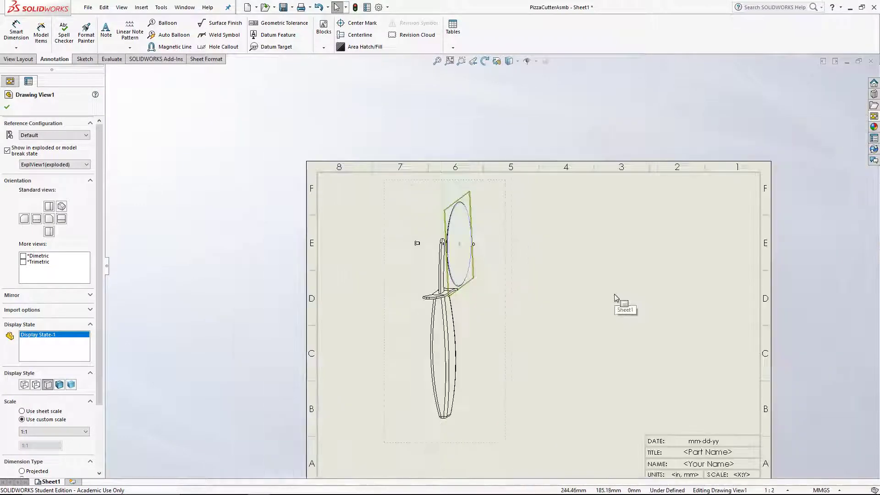
{"action": "left_click_drag", "start_coordinate": [505, 355], "coordinate": [509, 369]}
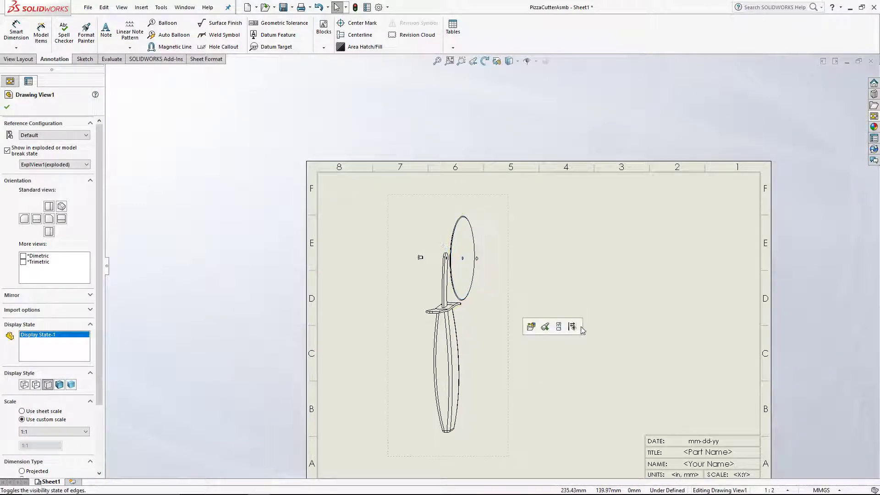
{"action": "key", "text": "super+Tab"}
{"action": "left_click", "coordinate": [511, 211]}
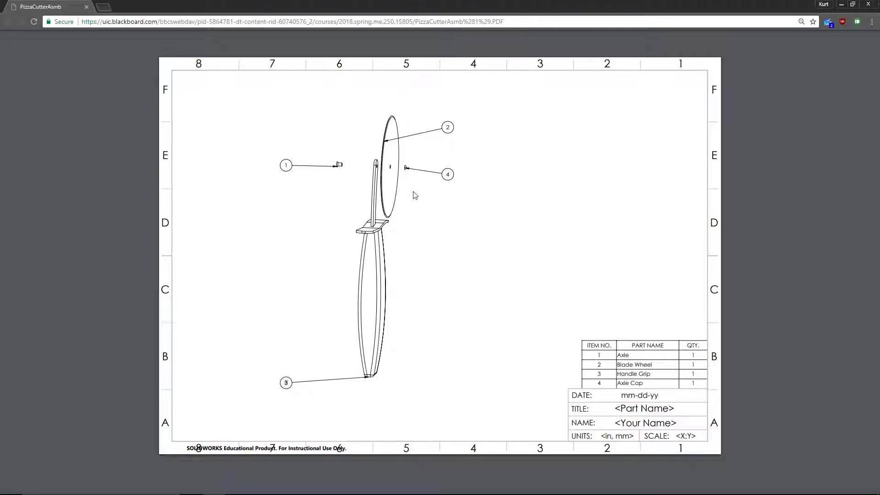
{"action": "key", "text": "super+Tab"}
{"action": "left_click", "coordinate": [548, 181]}
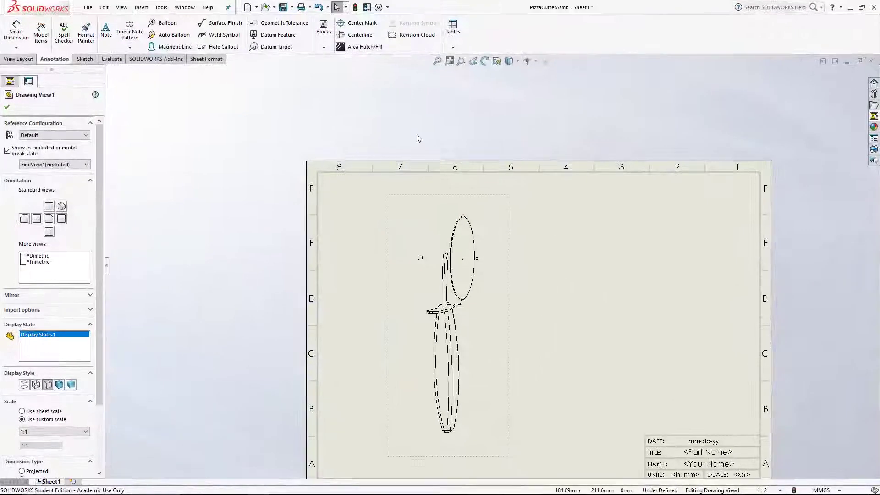
{"action": "left_click", "coordinate": [6, 108]}
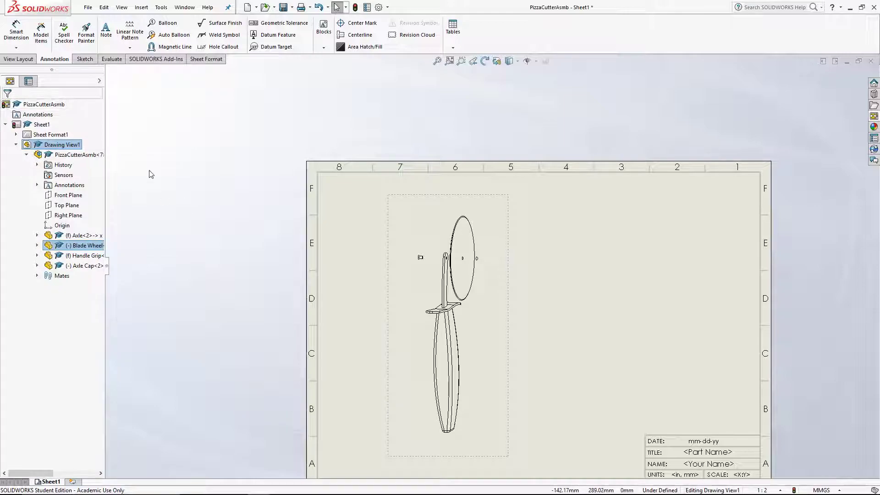
Add circular item-number balloons to the exploded view's components with Auto Balloon, attaching the leaders to edges.
{"action": "left_click", "coordinate": [177, 36]}
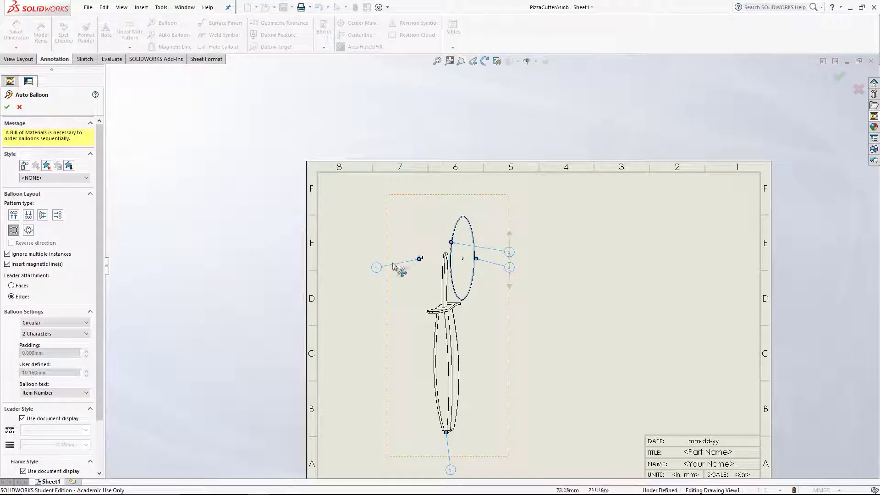
{"action": "scroll", "coordinate": [510, 274], "scroll_direction": "down", "scroll_amount": 1}
{"action": "scroll", "coordinate": [502, 287], "scroll_direction": "up", "scroll_amount": 3}
{"action": "scroll", "coordinate": [465, 382], "scroll_direction": "down", "scroll_amount": 2}
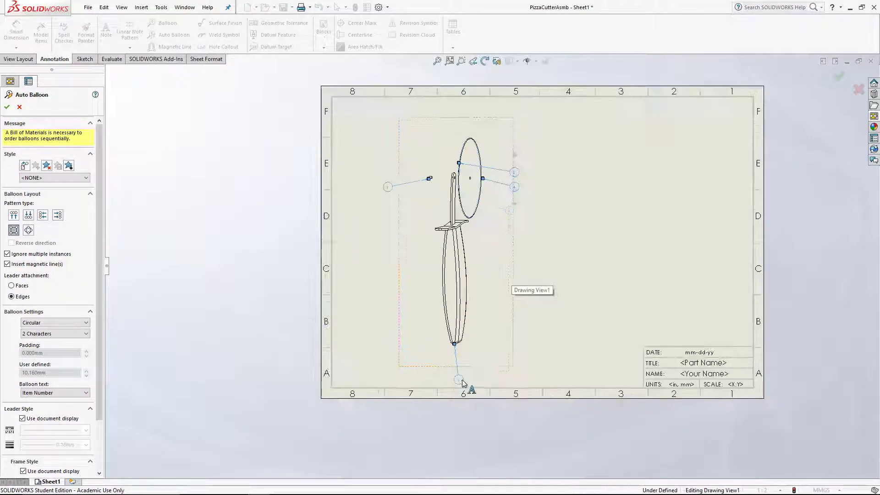
{"action": "left_click", "coordinate": [7, 107]}
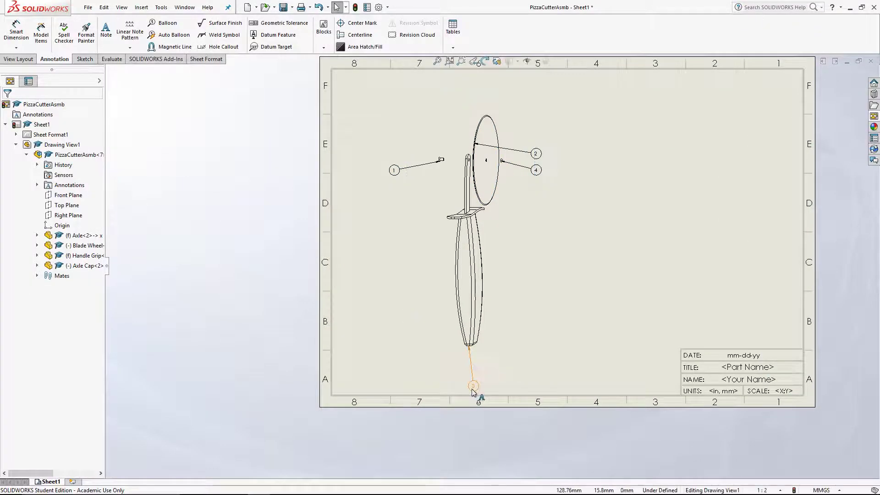
Rearrange the balloons: move 3 left of the handle's lower end, raise 1 above the axle and lower 4 away from 2.
{"action": "left_click_drag", "start_coordinate": [437, 381], "coordinate": [392, 353]}
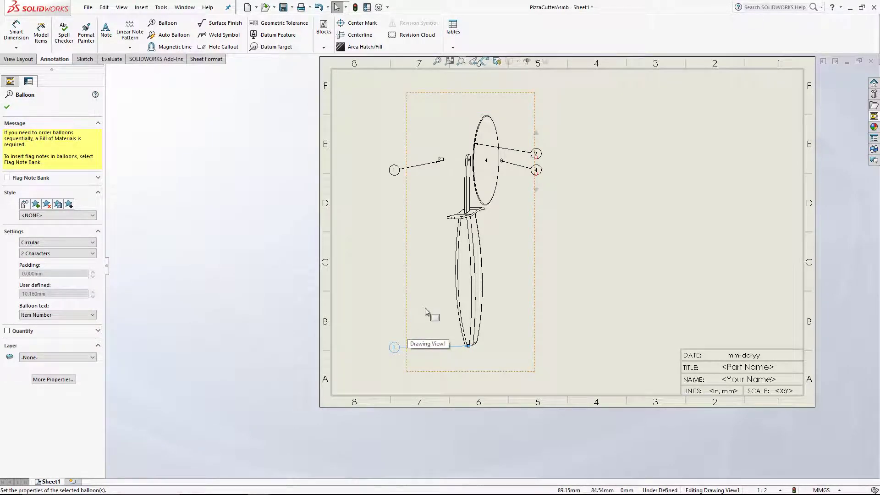
{"action": "left_click_drag", "start_coordinate": [393, 172], "coordinate": [393, 155]}
{"action": "left_click_drag", "start_coordinate": [537, 171], "coordinate": [542, 182]}
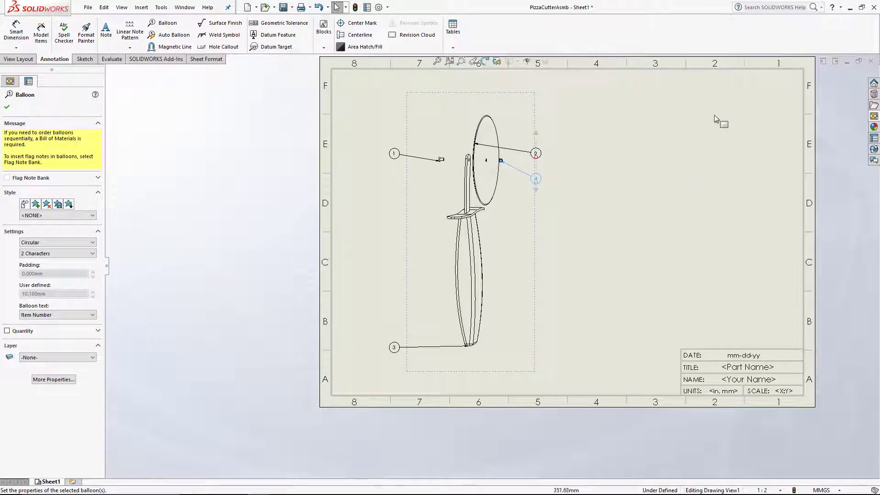
{"action": "left_click", "coordinate": [7, 108]}
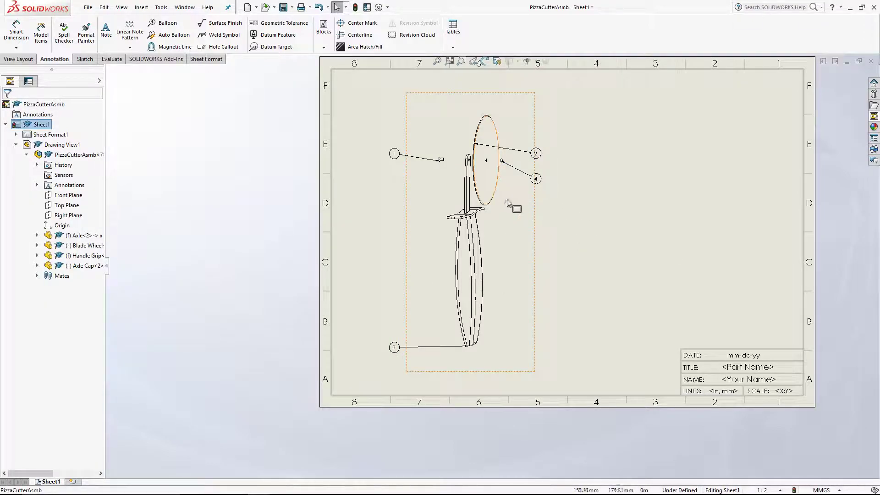
Insert a top-level-only bill of materials for the exploded view using the bom-standard template.
{"action": "left_click", "coordinate": [140, 8]}
{"action": "mouse_move", "coordinate": [166, 59]}
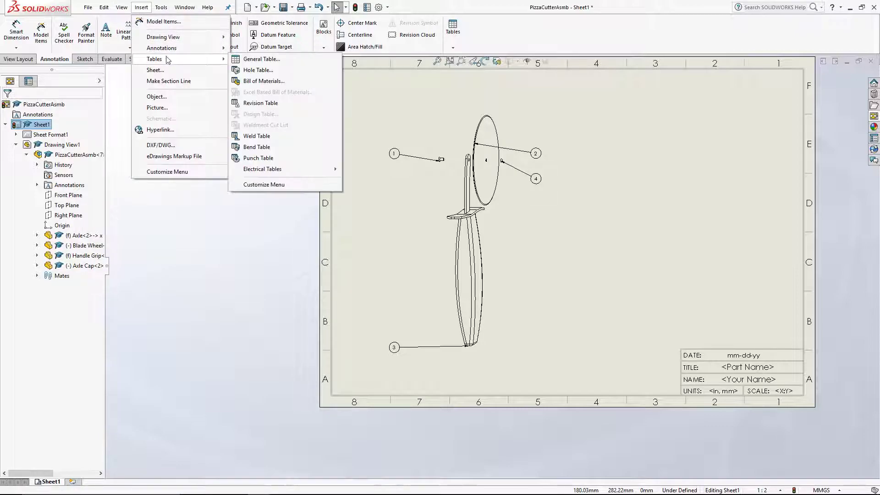
{"action": "left_click", "coordinate": [263, 81]}
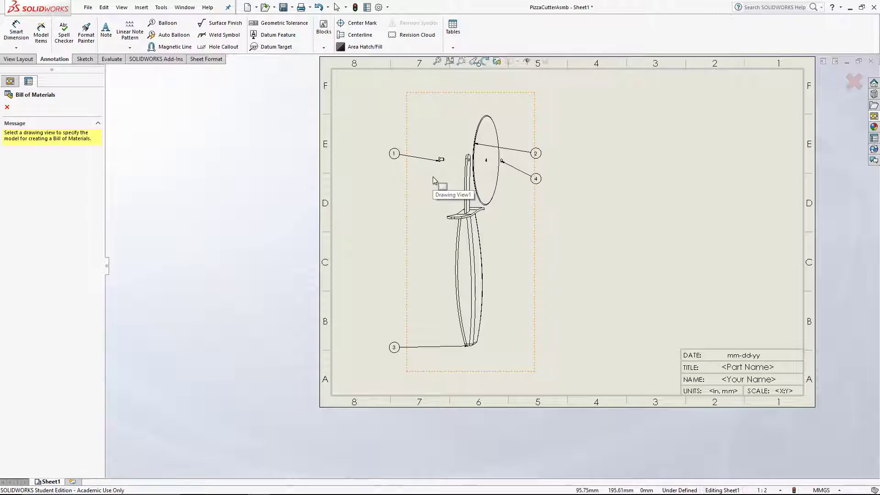
{"action": "left_click", "coordinate": [434, 180]}
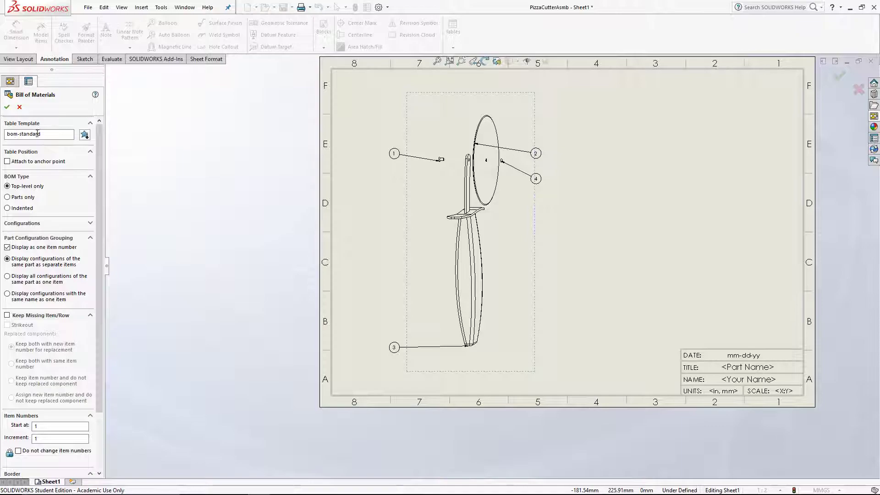
{"action": "left_click", "coordinate": [7, 107]}
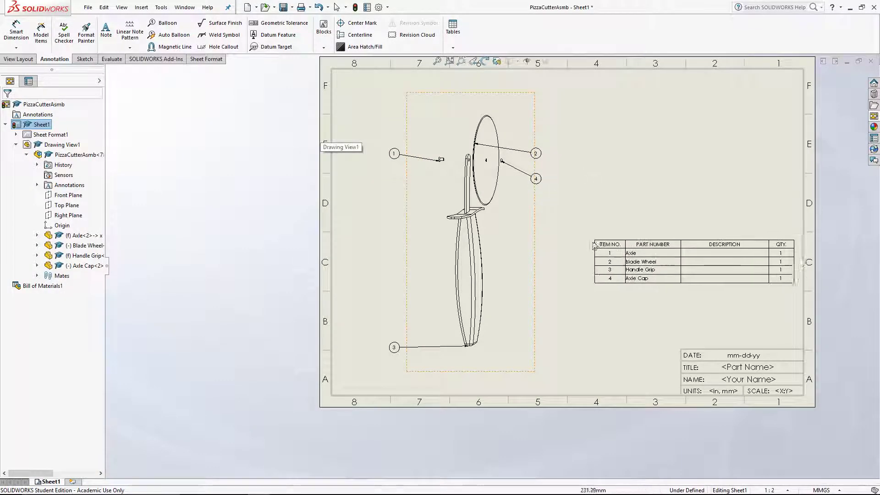
Place the bill of materials directly above the title block, with its right edge flush against the sheet border.
{"action": "left_click", "coordinate": [592, 301]}
{"action": "left_click_drag", "start_coordinate": [592, 303], "coordinate": [598, 297]}
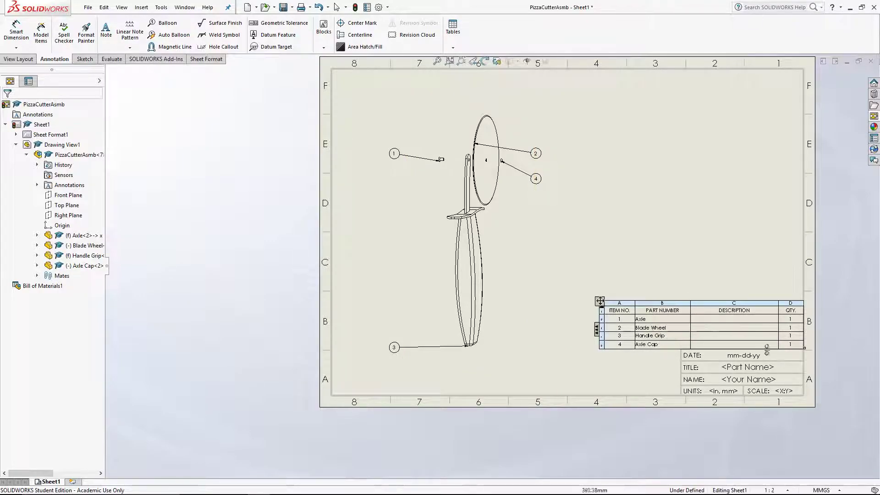
{"action": "scroll", "coordinate": [749, 349], "scroll_direction": "down", "scroll_amount": 10}
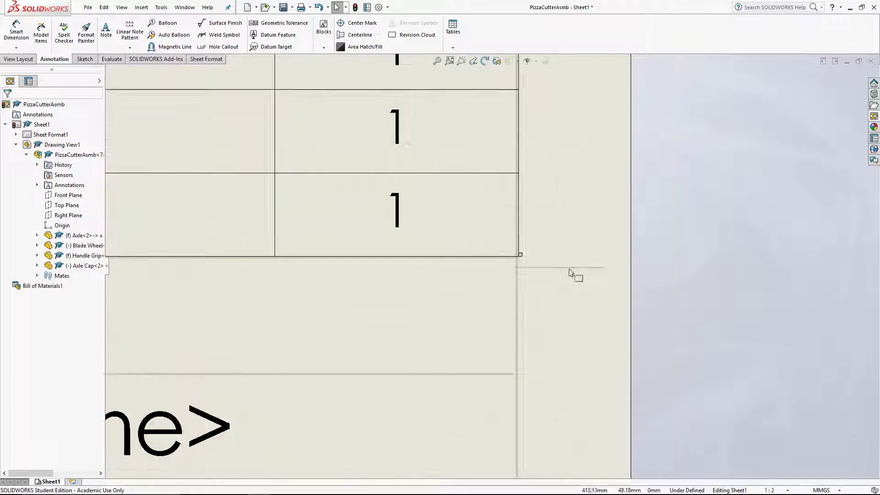
{"action": "left_click", "coordinate": [520, 255]}
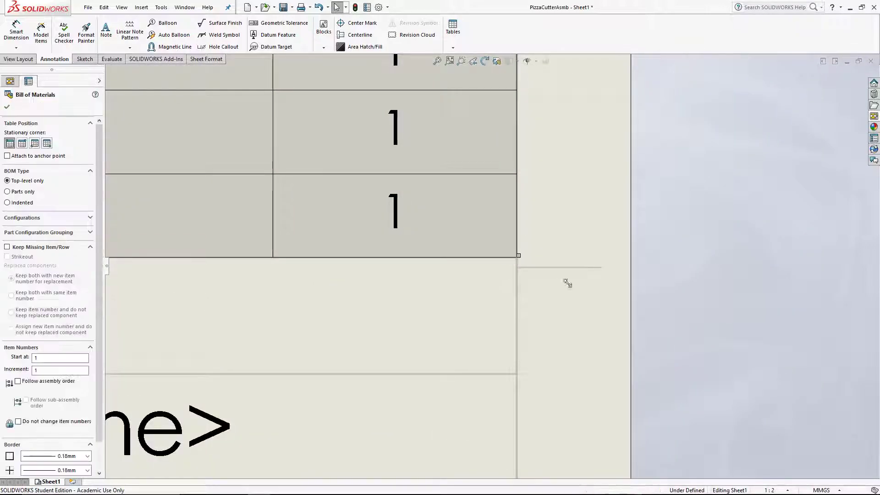
{"action": "scroll", "coordinate": [444, 318], "scroll_direction": "up", "scroll_amount": 8}
{"action": "scroll", "coordinate": [386, 301], "scroll_direction": "up", "scroll_amount": 3}
{"action": "key", "text": "Escape"}
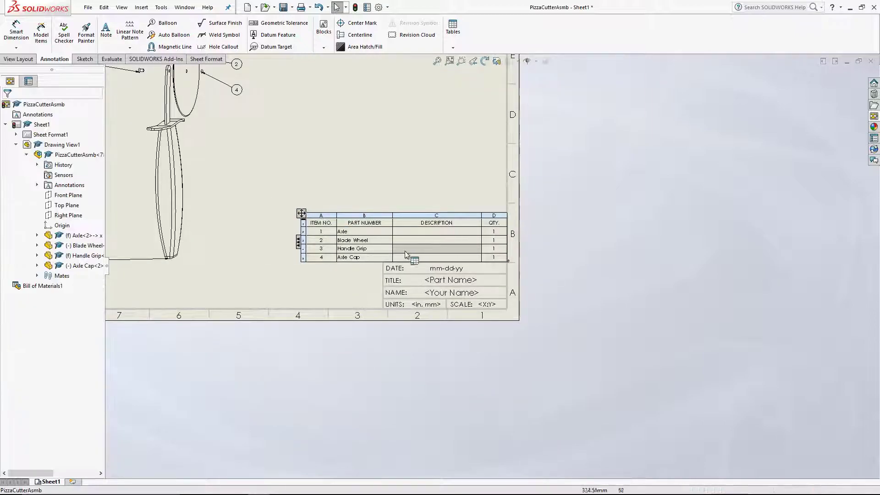
Delete the Description column from the bill of materials.
{"action": "left_click", "coordinate": [406, 253]}
{"action": "left_click", "coordinate": [439, 215]}
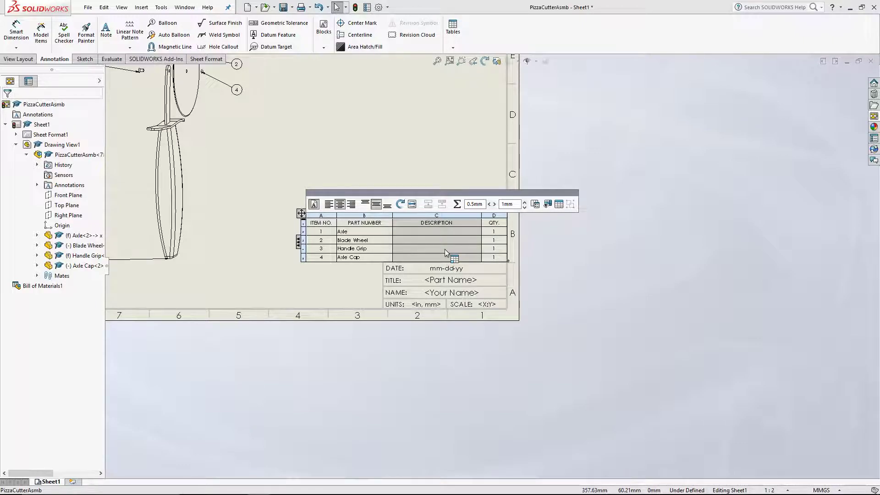
{"action": "left_click", "coordinate": [399, 240]}
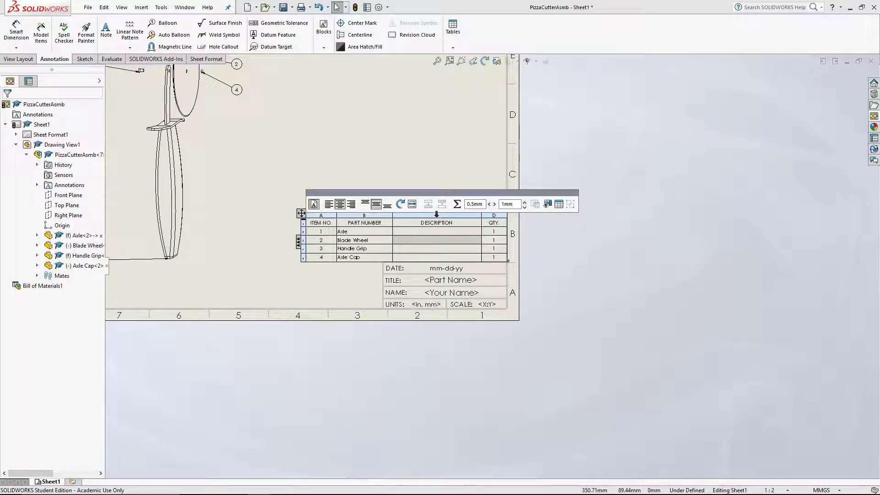
{"action": "left_click", "coordinate": [436, 215]}
{"action": "key", "text": "Delete"}
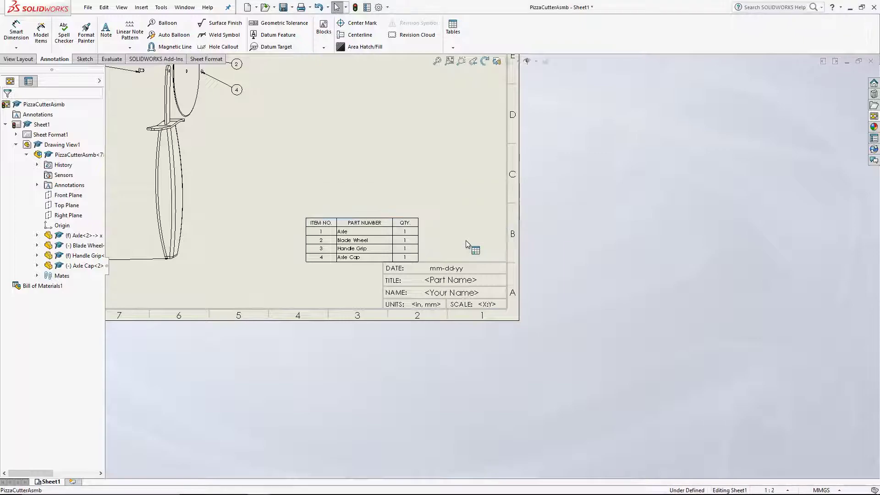
Move the bill of materials flush against the right sheet border and resize its height so its lower edge meets the title block.
{"action": "left_click_drag", "start_coordinate": [306, 220], "coordinate": [387, 209]}
{"action": "scroll", "coordinate": [502, 273], "scroll_direction": "down", "scroll_amount": 8}
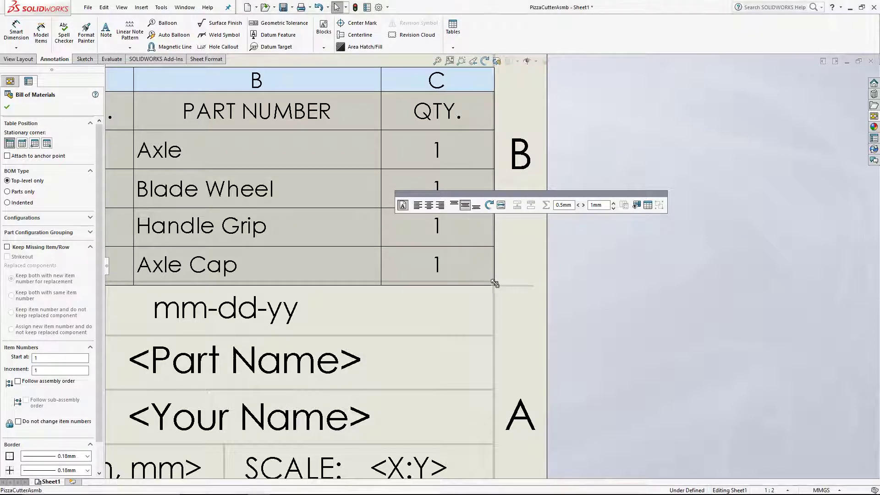
{"action": "left_click_drag", "start_coordinate": [491, 274], "coordinate": [491, 271]}
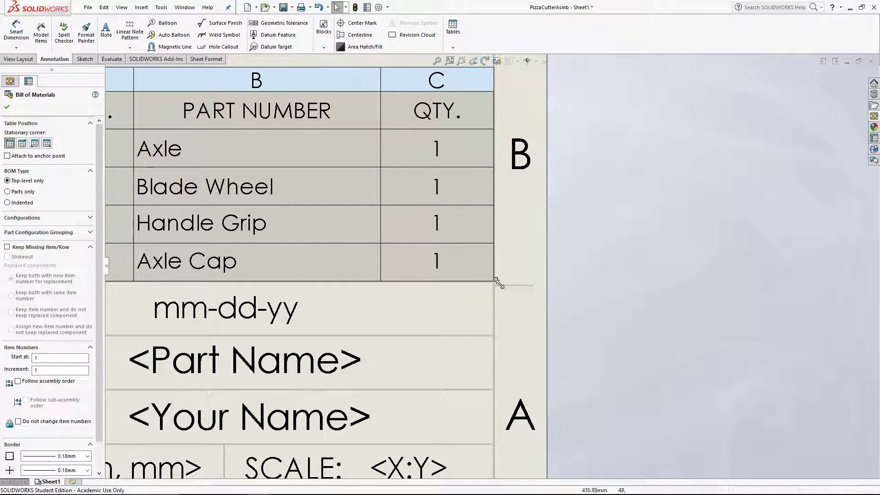
{"action": "scroll", "coordinate": [486, 275], "scroll_direction": "down", "scroll_amount": 1}
{"action": "scroll", "coordinate": [490, 273], "scroll_direction": "up", "scroll_amount": 5}
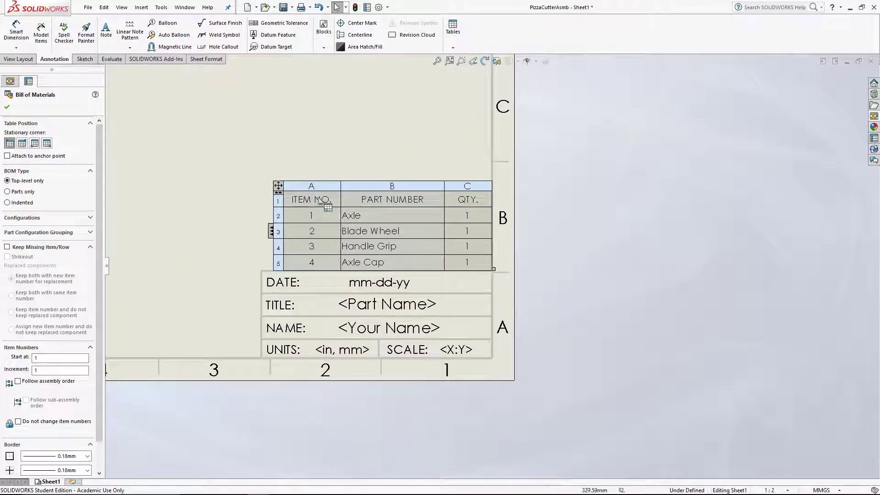
Rename the bill of materials' Part Number column header to PART NAME.
{"action": "scroll", "coordinate": [486, 293], "scroll_direction": "up", "scroll_amount": 4}
{"action": "scroll", "coordinate": [411, 241], "scroll_direction": "down", "scroll_amount": 4}
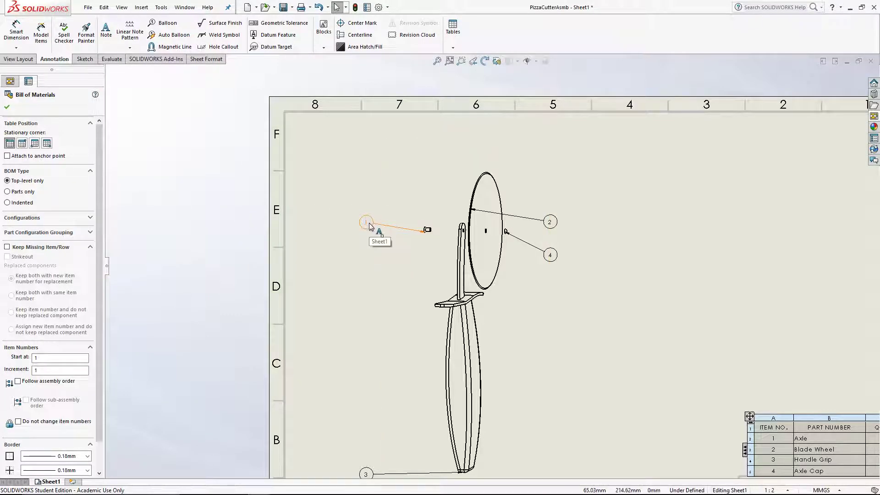
{"action": "scroll", "coordinate": [492, 271], "scroll_direction": "up", "scroll_amount": 1}
{"action": "scroll", "coordinate": [615, 393], "scroll_direction": "down", "scroll_amount": 2}
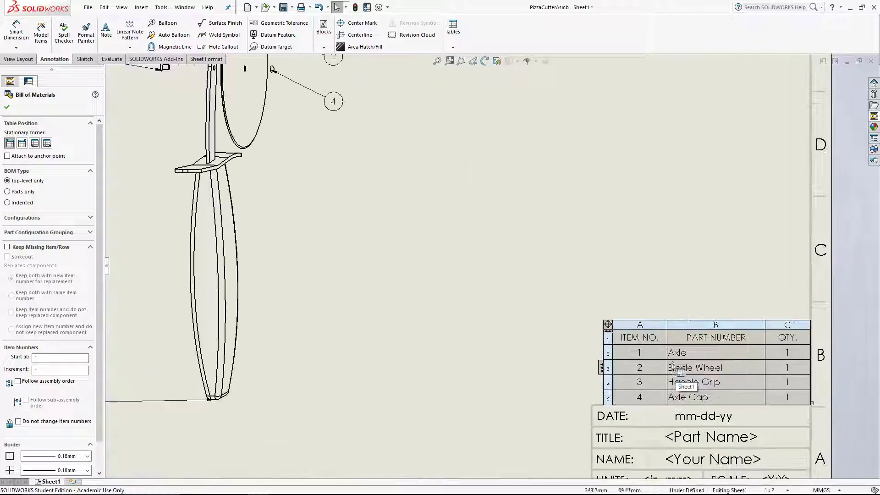
{"action": "double_click", "coordinate": [724, 337]}
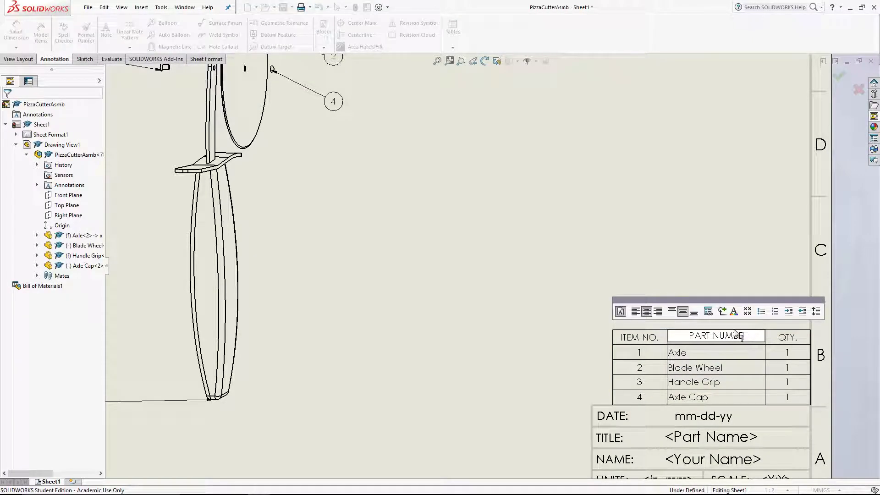
{"action": "key", "text": "BackSpace"}
{"action": "key", "text": "BackSpace"}
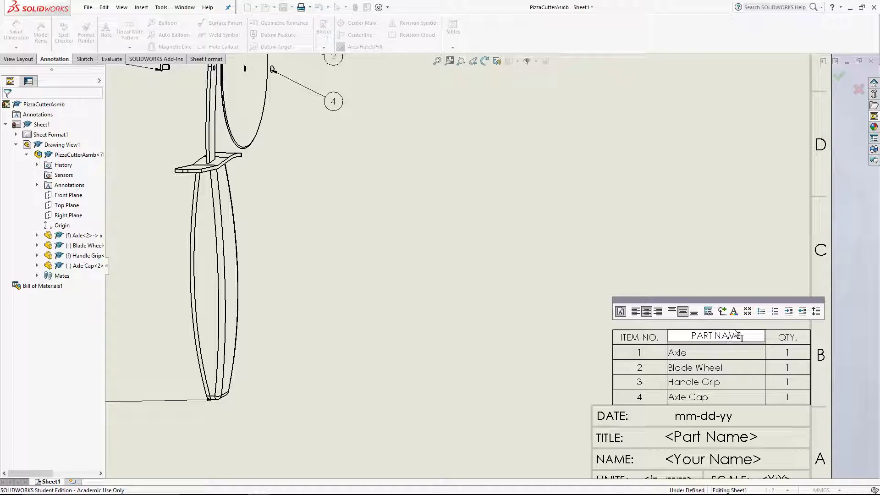
{"action": "scroll", "coordinate": [701, 353], "scroll_direction": "up", "scroll_amount": 3}
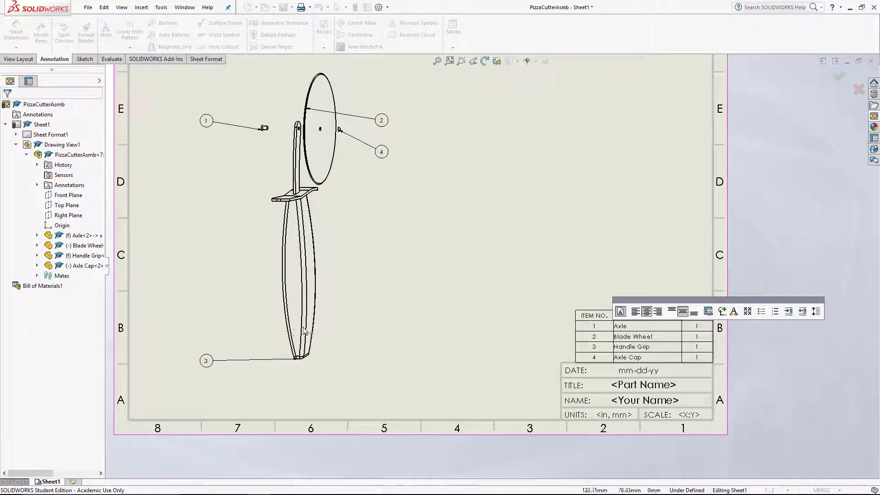
{"action": "left_click", "coordinate": [643, 247]}
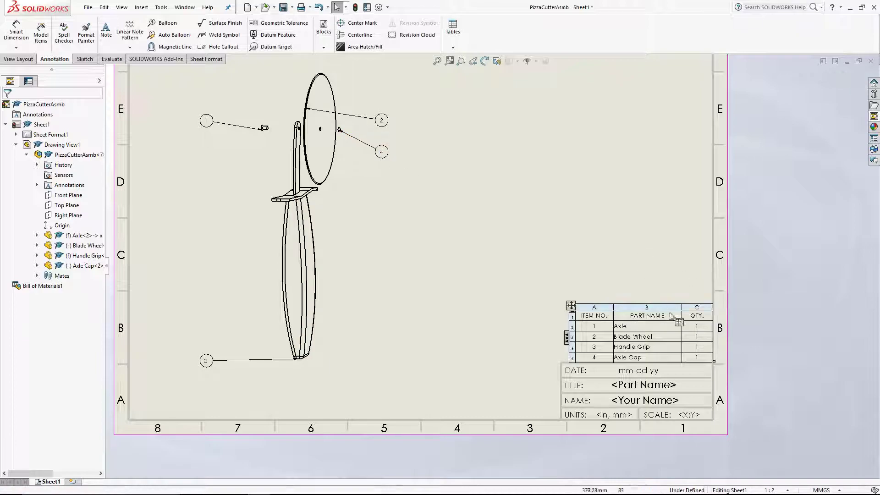
Open the sheet format for editing and set the title block's date to 4/2/2018.
{"action": "scroll", "coordinate": [612, 304], "scroll_direction": "up", "scroll_amount": 3}
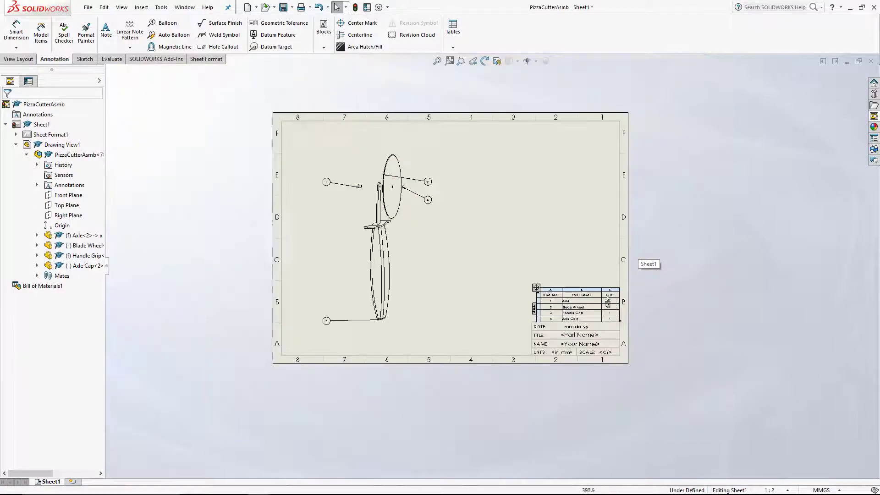
{"action": "scroll", "coordinate": [612, 304], "scroll_direction": "down", "scroll_amount": 1}
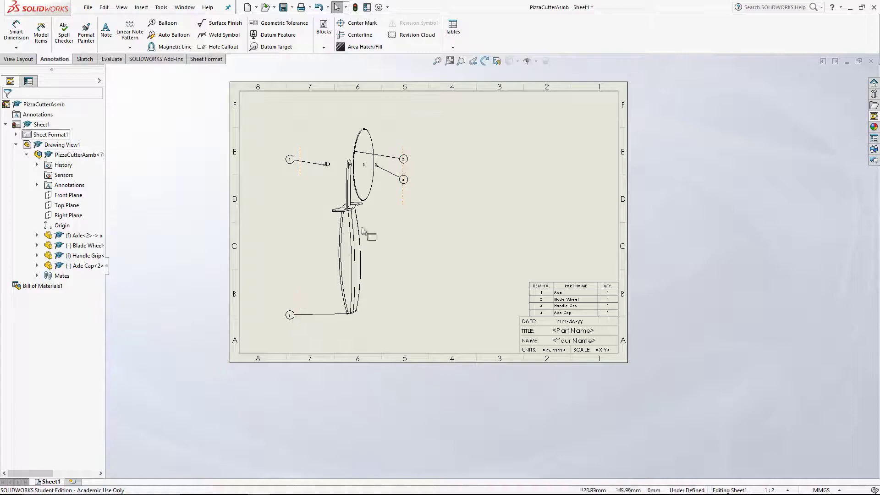
{"action": "right_click", "coordinate": [42, 130]}
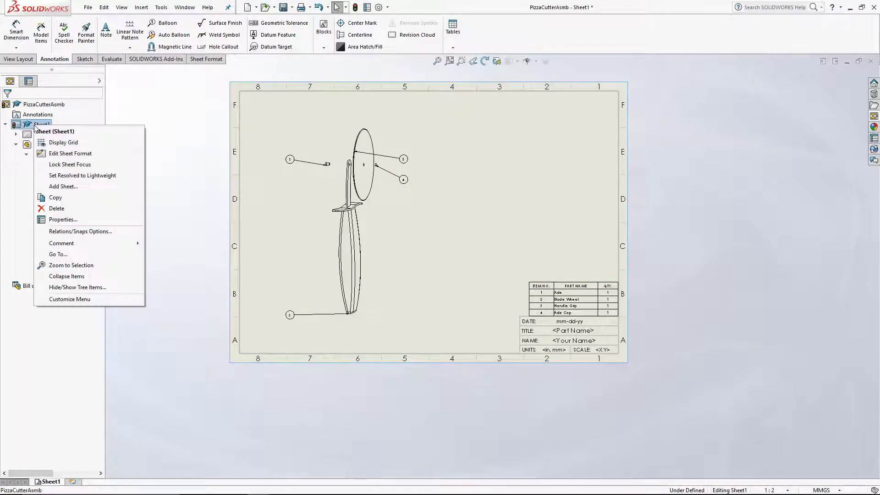
{"action": "left_click", "coordinate": [76, 141]}
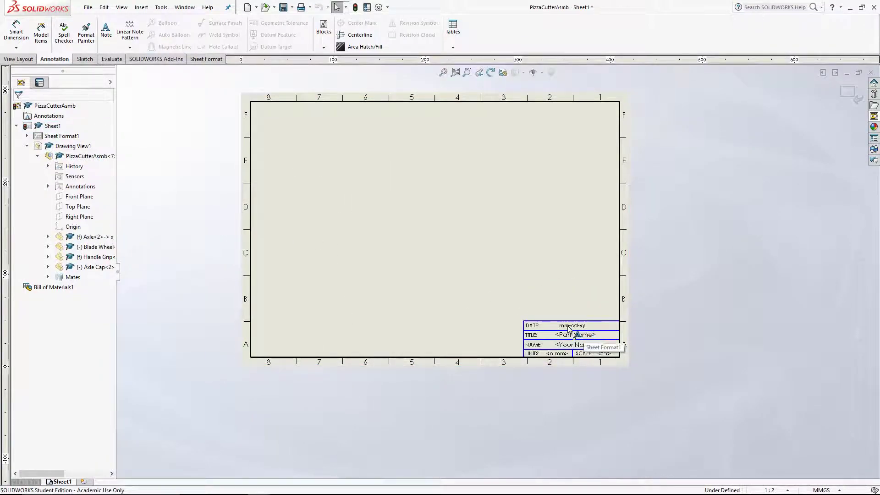
{"action": "double_click", "coordinate": [573, 326]}
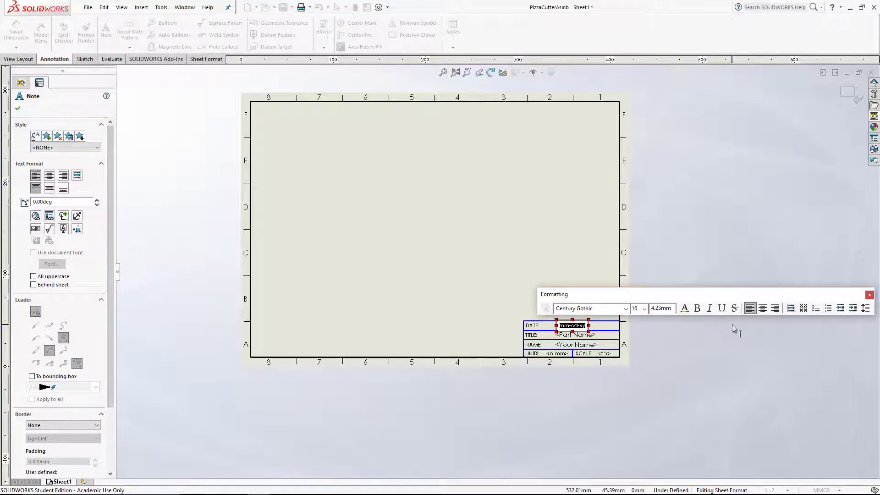
{"action": "type", "text": "4/"}
{"action": "key", "text": "BackSpace"}
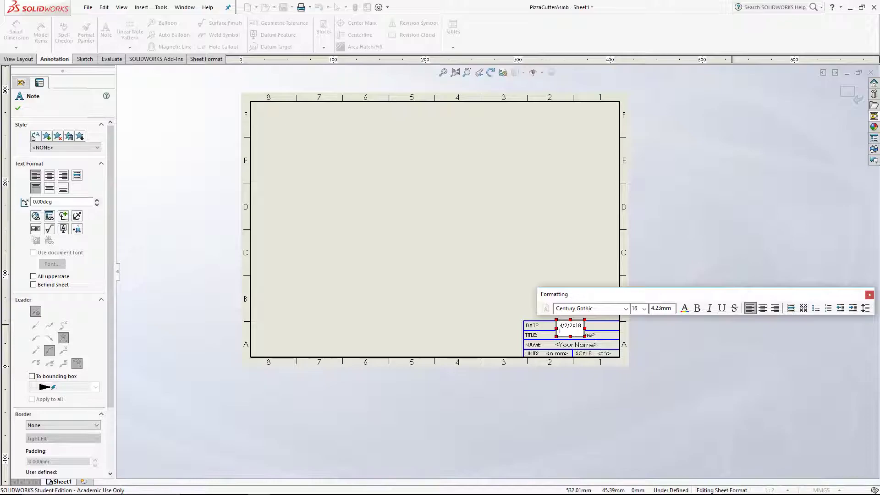
{"action": "left_click", "coordinate": [736, 321]}
Replace the title block's title placeholder with "Assembly Example".
{"action": "left_click", "coordinate": [600, 340]}
{"action": "left_click", "coordinate": [588, 336]}
{"action": "double_click", "coordinate": [585, 337]}
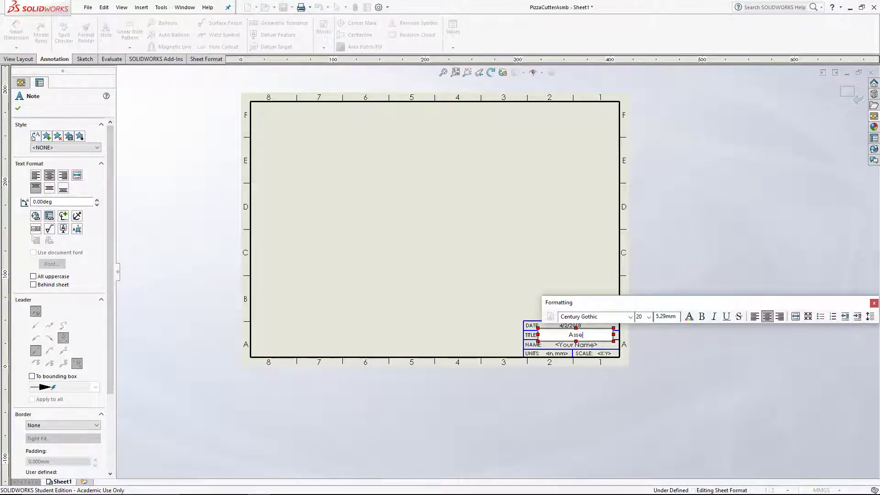
{"action": "type", "text": "Assembly W"}
{"action": "key", "text": "BackSpace"}
{"action": "type", "text": "E"}
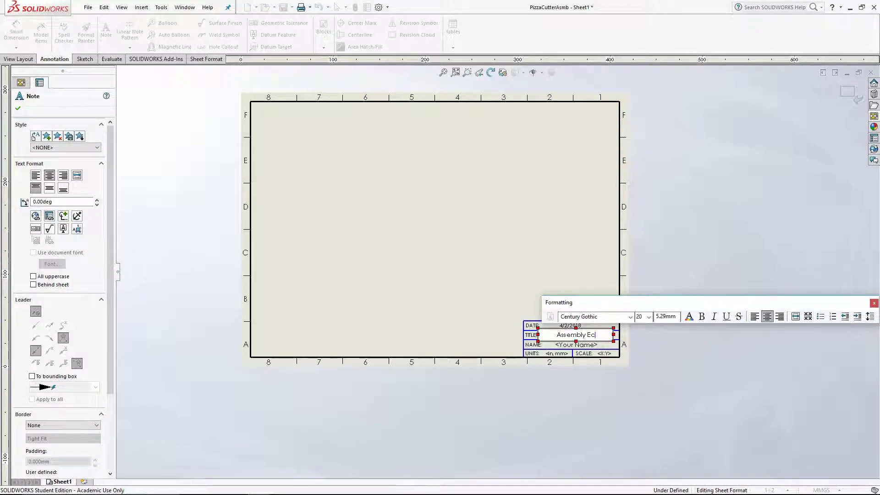
{"action": "type", "text": "xample"}
{"action": "key", "text": "Return"}
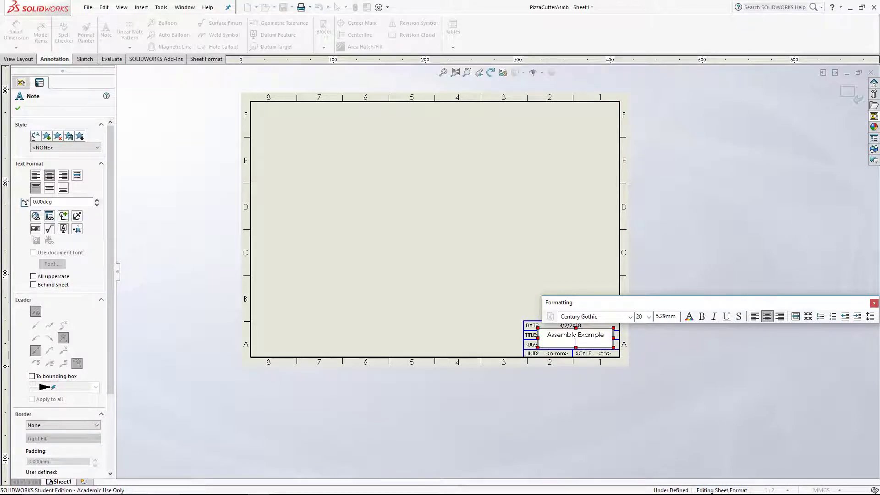
{"action": "key", "text": "BackSpace"}
Replace the title block's name placeholder with the drafter's full name.
{"action": "left_click", "coordinate": [560, 354]}
{"action": "double_click", "coordinate": [589, 342]}
{"action": "type", "text": "Kurt Moran"}
{"action": "left_click", "coordinate": [561, 355]}
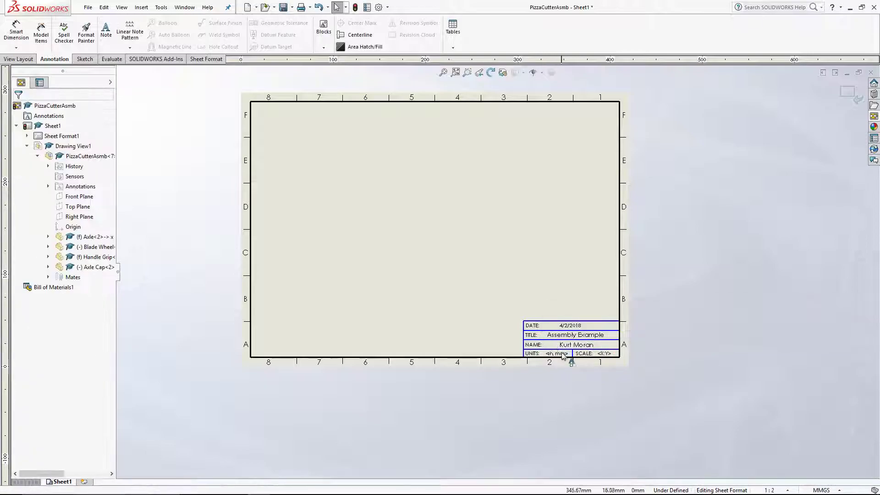
Set the title block's units entry to MMGS.
{"action": "double_click", "coordinate": [561, 355]}
{"action": "type", "text": "MMGS"}
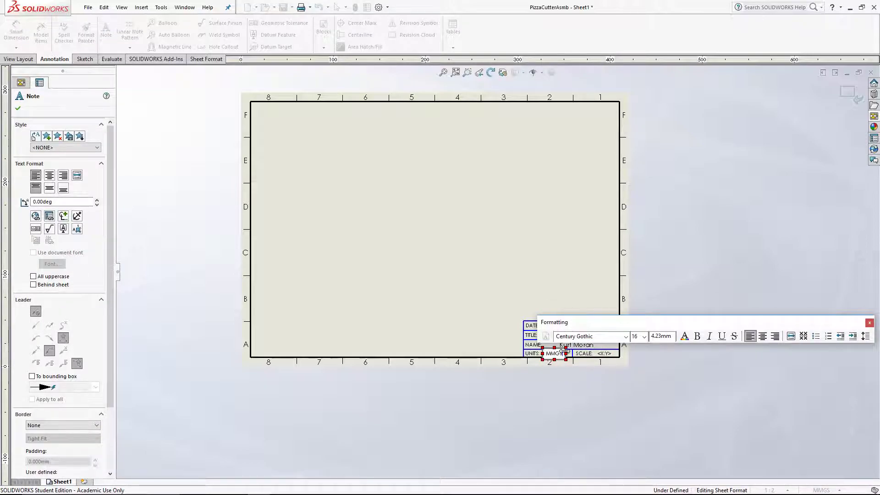
{"action": "left_click", "coordinate": [607, 355]}
Set the title block's scale entry to 1:1 and exit sheet format editing.
{"action": "left_click", "coordinate": [611, 353]}
{"action": "scroll", "coordinate": [607, 358], "scroll_direction": "down", "scroll_amount": 3}
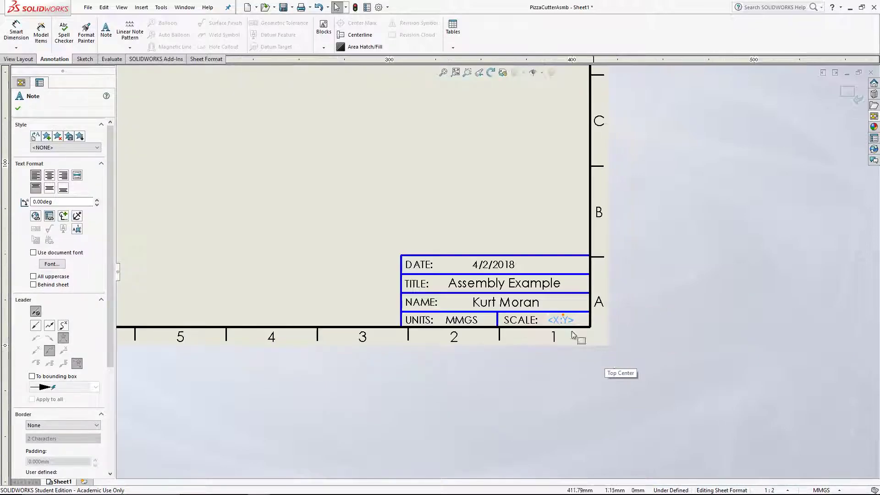
{"action": "double_click", "coordinate": [610, 356]}
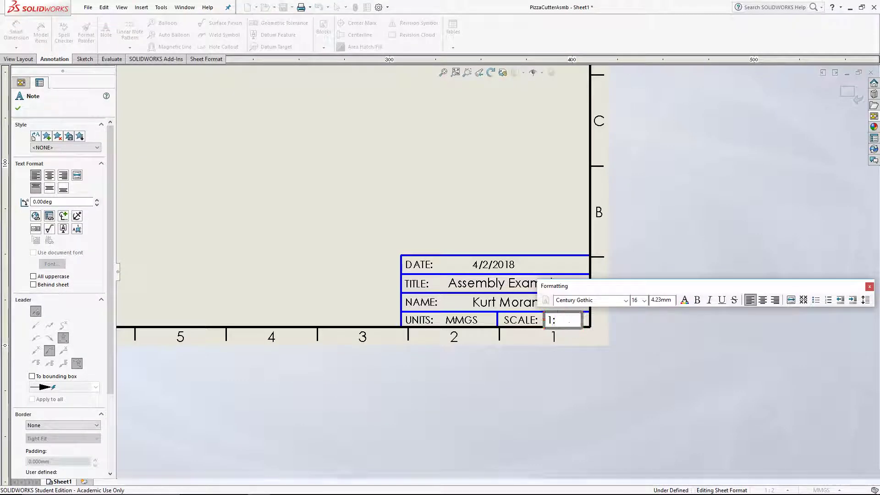
{"action": "left_click", "coordinate": [394, 225]}
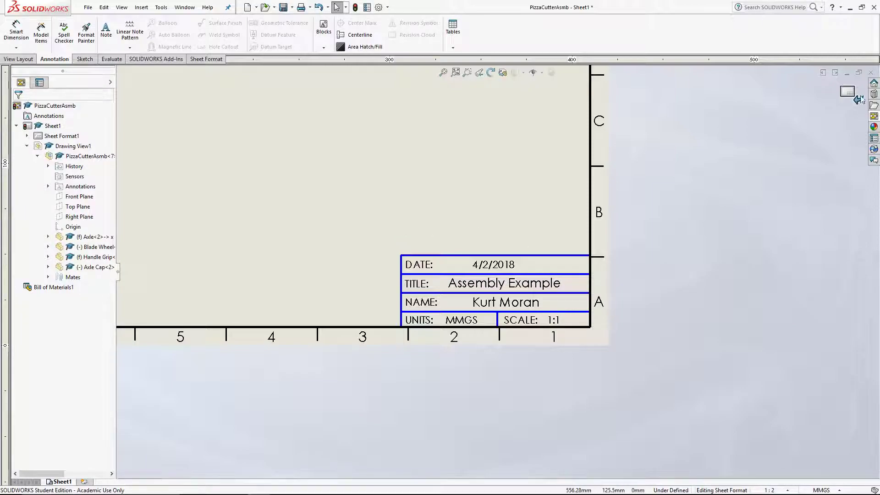
{"action": "left_click", "coordinate": [852, 94]}
{"action": "scroll", "coordinate": [490, 210], "scroll_direction": "up", "scroll_amount": 5}
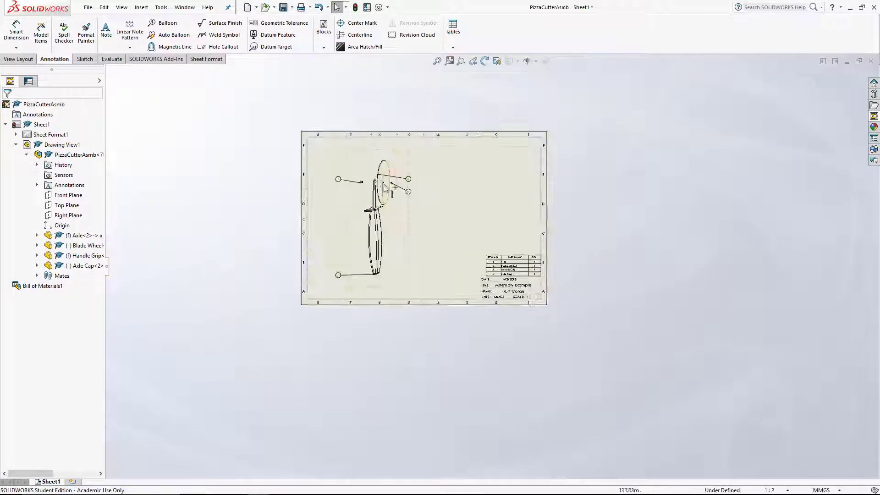
Switch the exploded view to Hidden Lines Visible for comparison and return it to Hidden Lines Removed.
{"action": "scroll", "coordinate": [386, 179], "scroll_direction": "down", "scroll_amount": 3}
{"action": "scroll", "coordinate": [442, 295], "scroll_direction": "down", "scroll_amount": 1}
{"action": "left_click", "coordinate": [424, 275]}
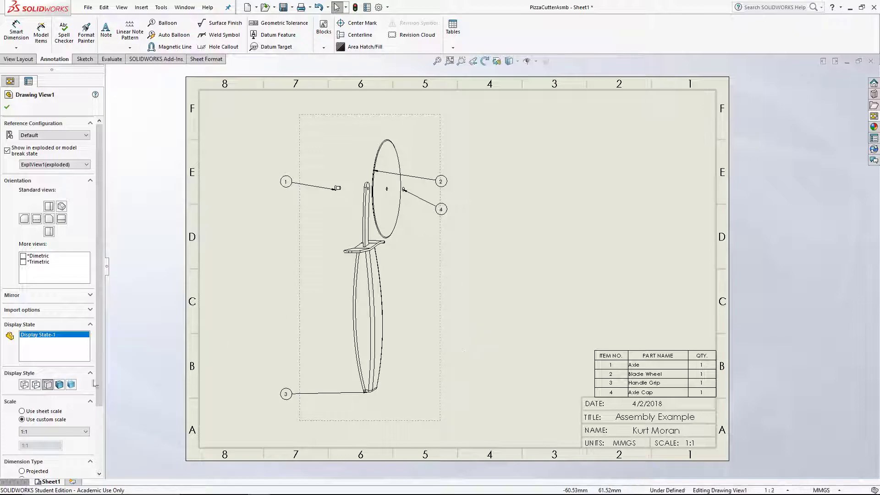
{"action": "left_click", "coordinate": [35, 384]}
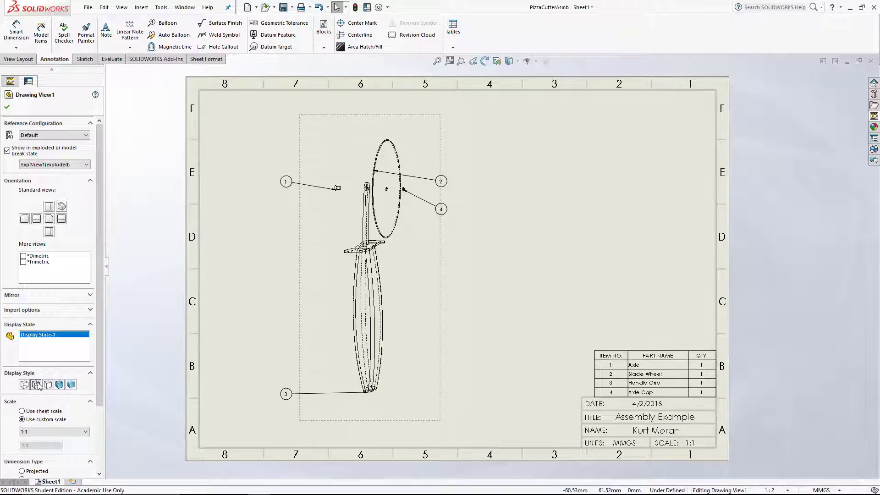
{"action": "scroll", "coordinate": [383, 224], "scroll_direction": "down", "scroll_amount": 4}
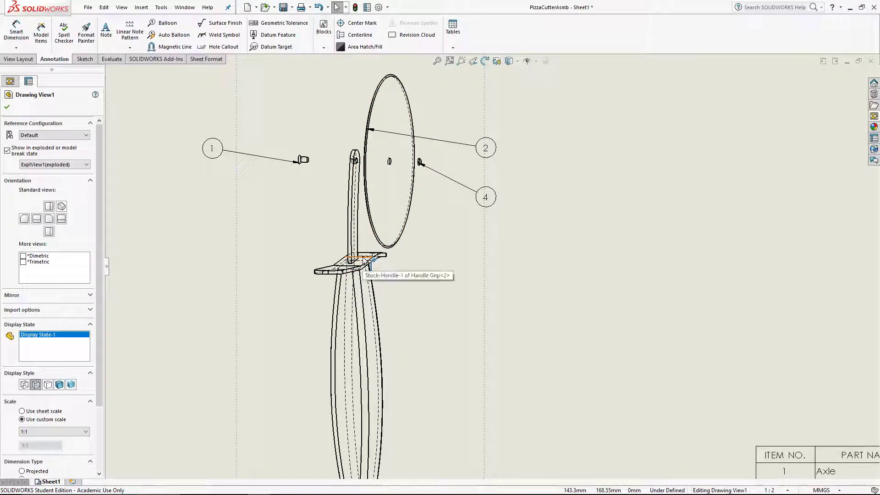
{"action": "left_click", "coordinate": [56, 387]}
{"action": "left_click", "coordinate": [52, 385]}
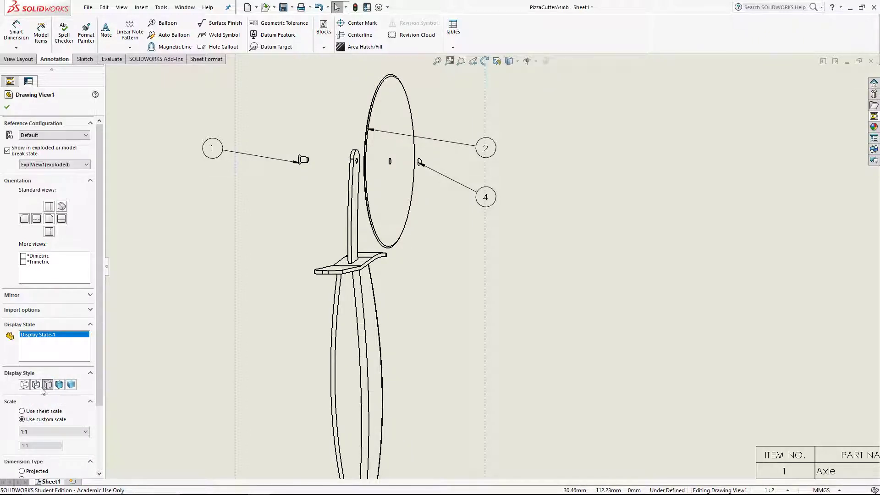
{"action": "left_click", "coordinate": [41, 388]}
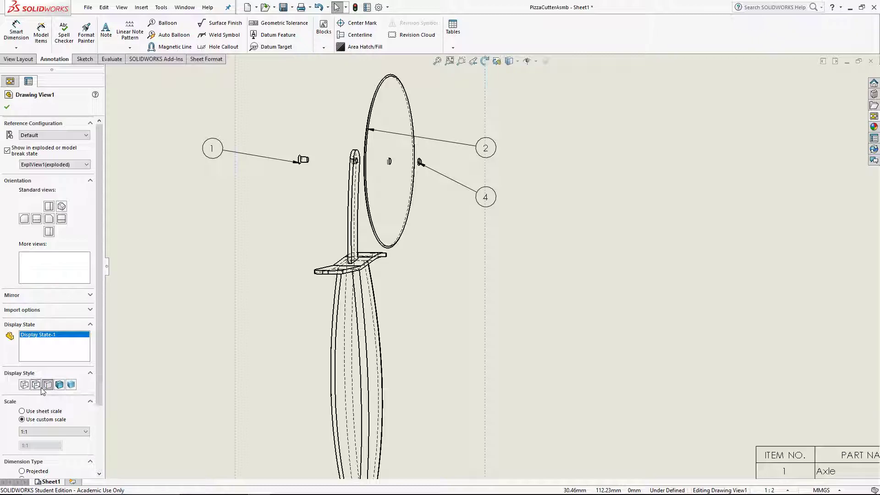
{"action": "left_click", "coordinate": [48, 385]}
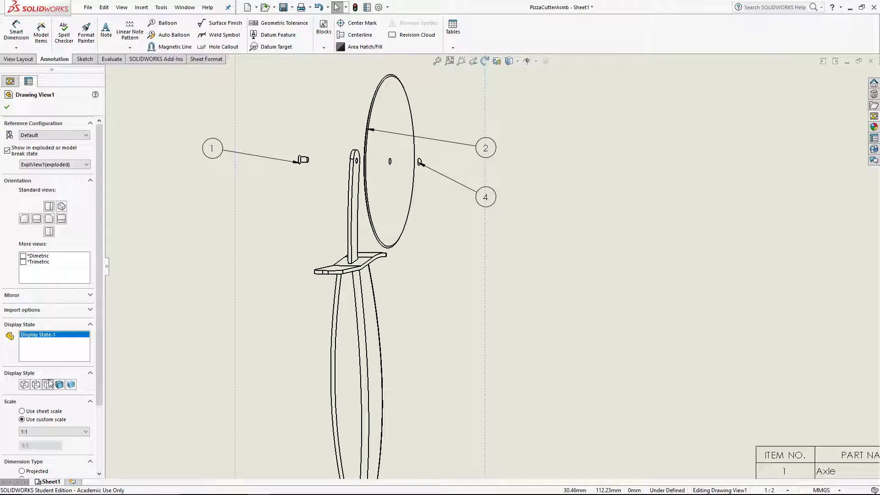
{"action": "scroll", "coordinate": [525, 279], "scroll_direction": "up", "scroll_amount": 3}
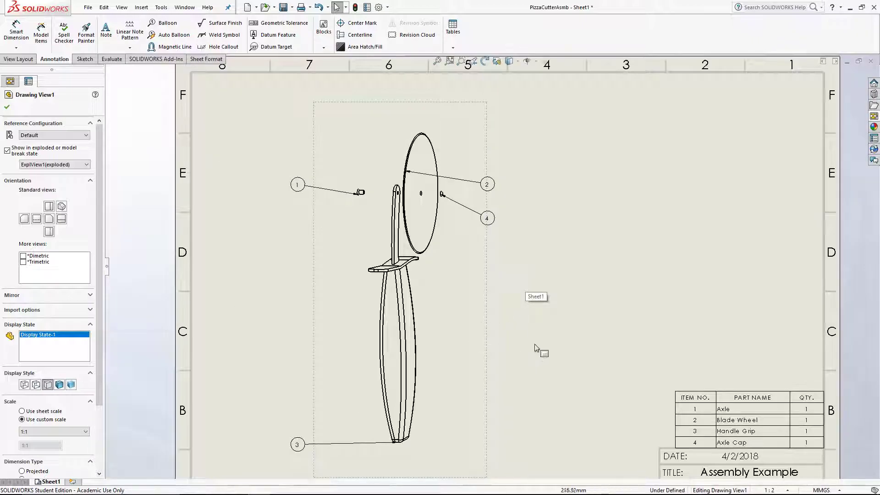
{"action": "scroll", "coordinate": [532, 349], "scroll_direction": "up", "scroll_amount": 1}
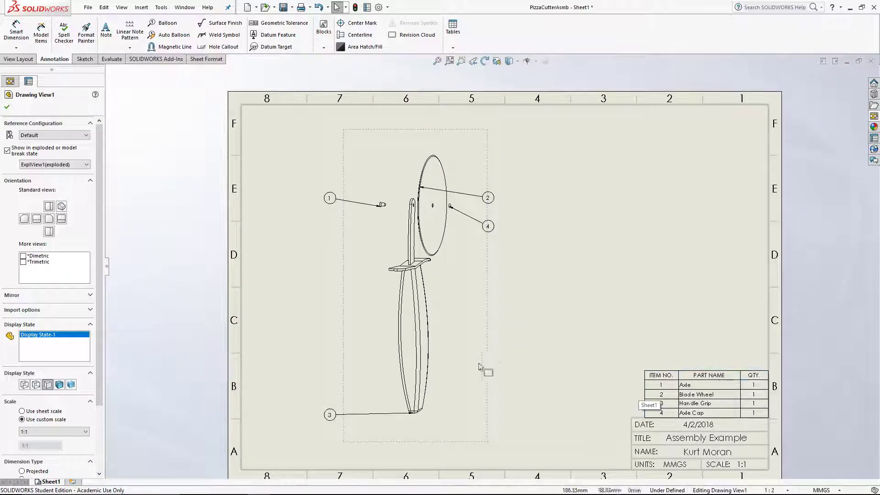